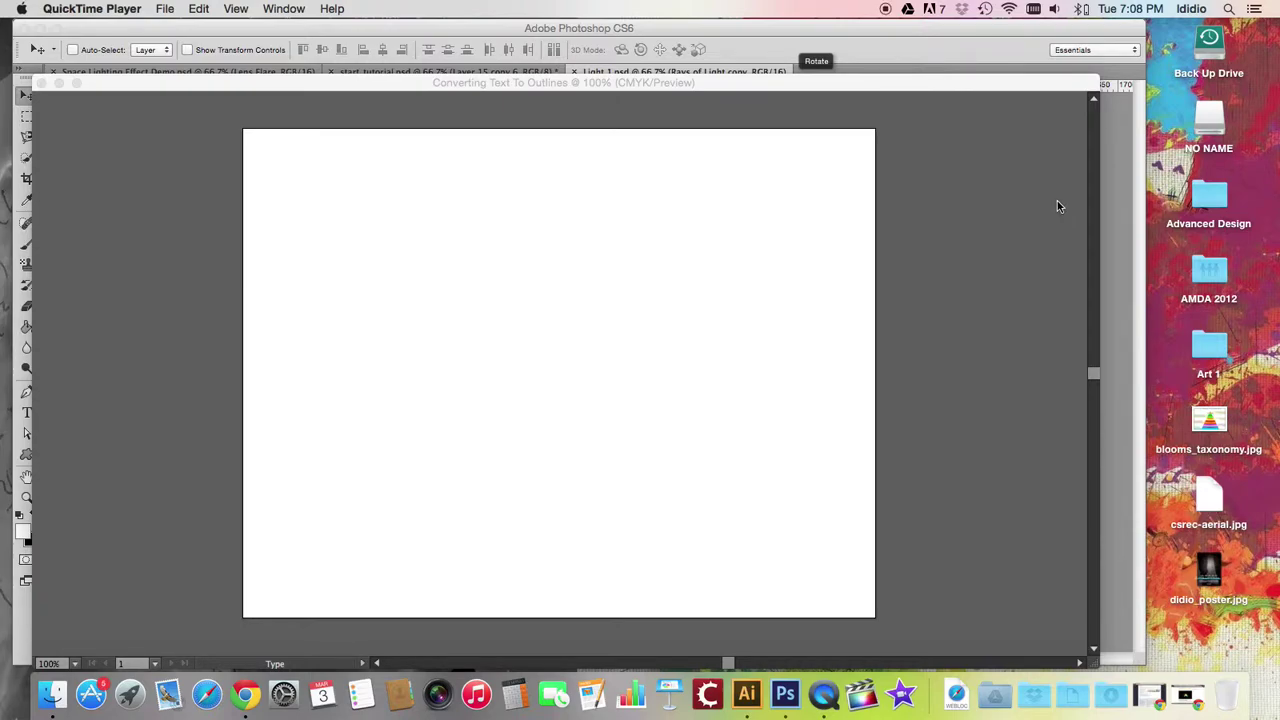
Bring Illustrator forward and position the blank 'Converting Text To Outlines' document window
click(1057, 206)
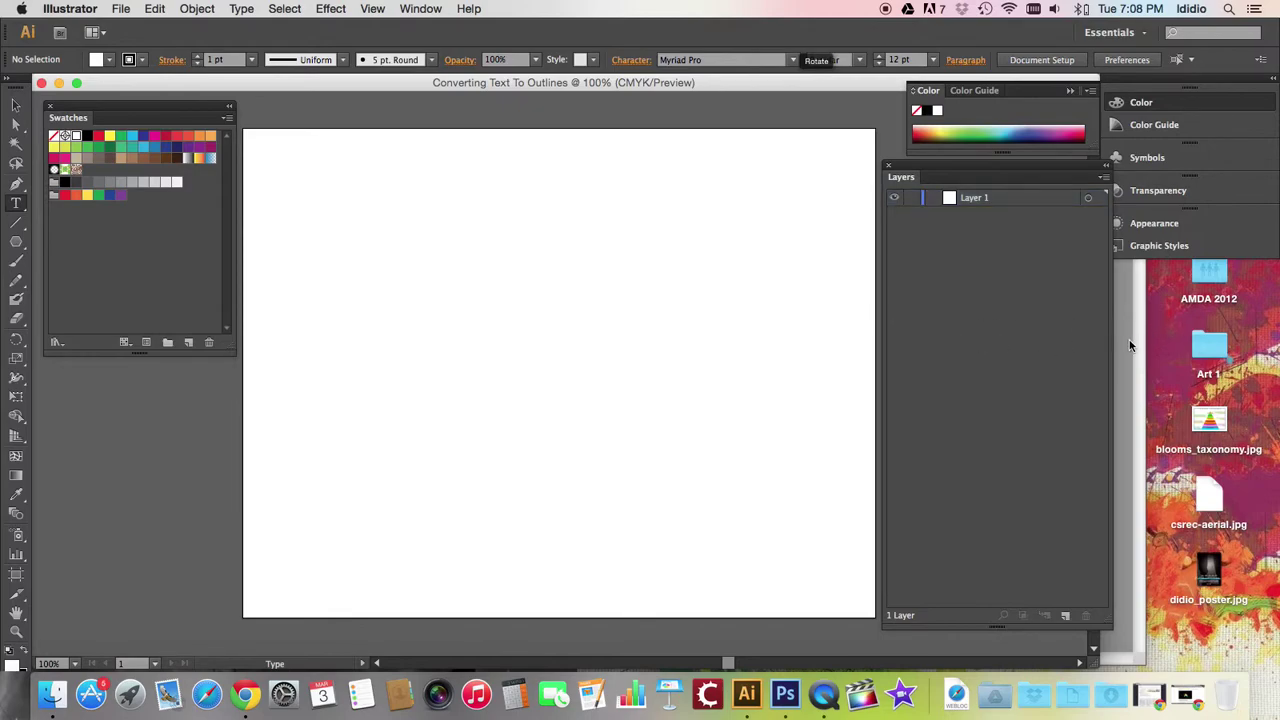
click(811, 195)
key(Escape)
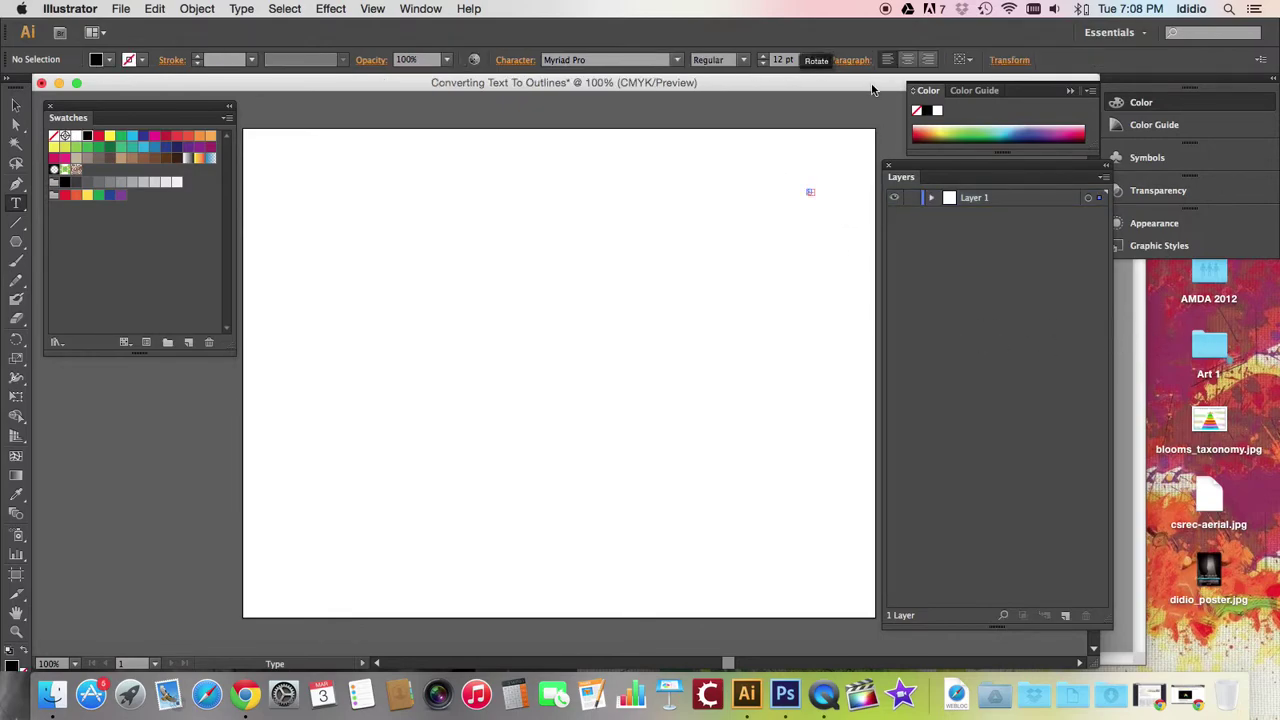
drag(876, 90, 948, 88)
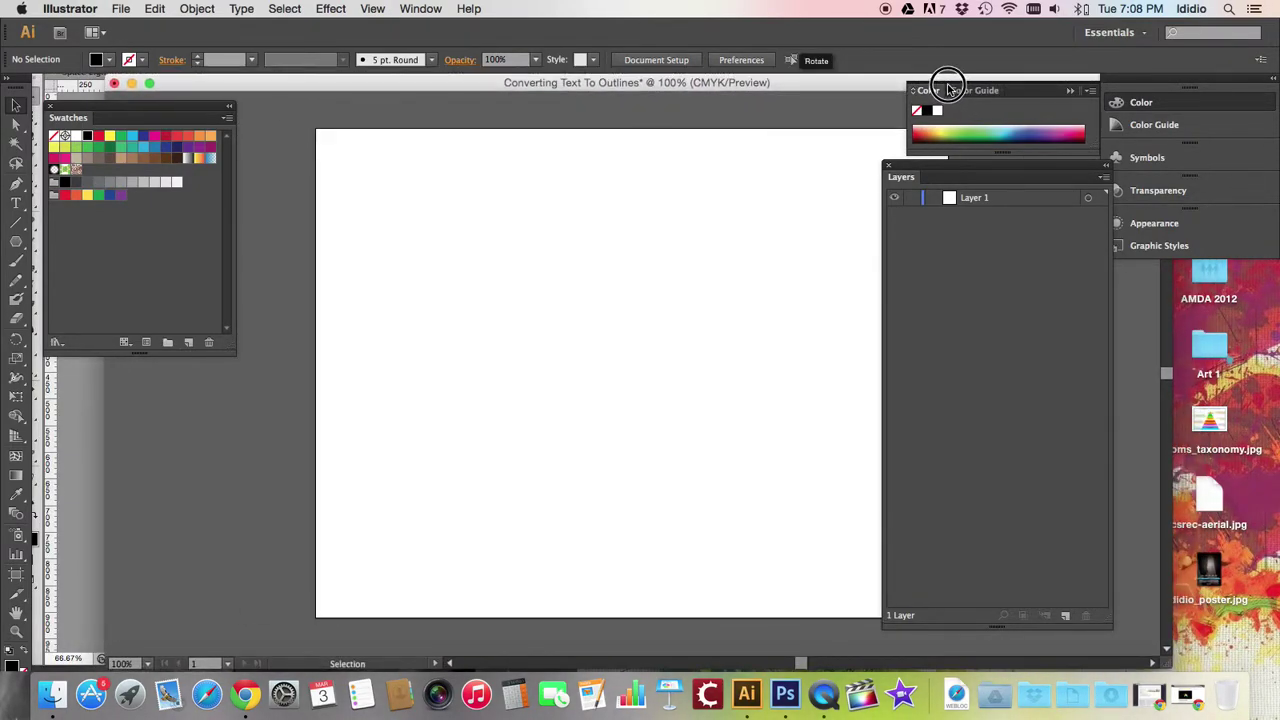
Pick the Type tool and place a text point on the artboard for 'Pattern'
click(16, 205)
drag(18, 207, 93, 210)
click(462, 306)
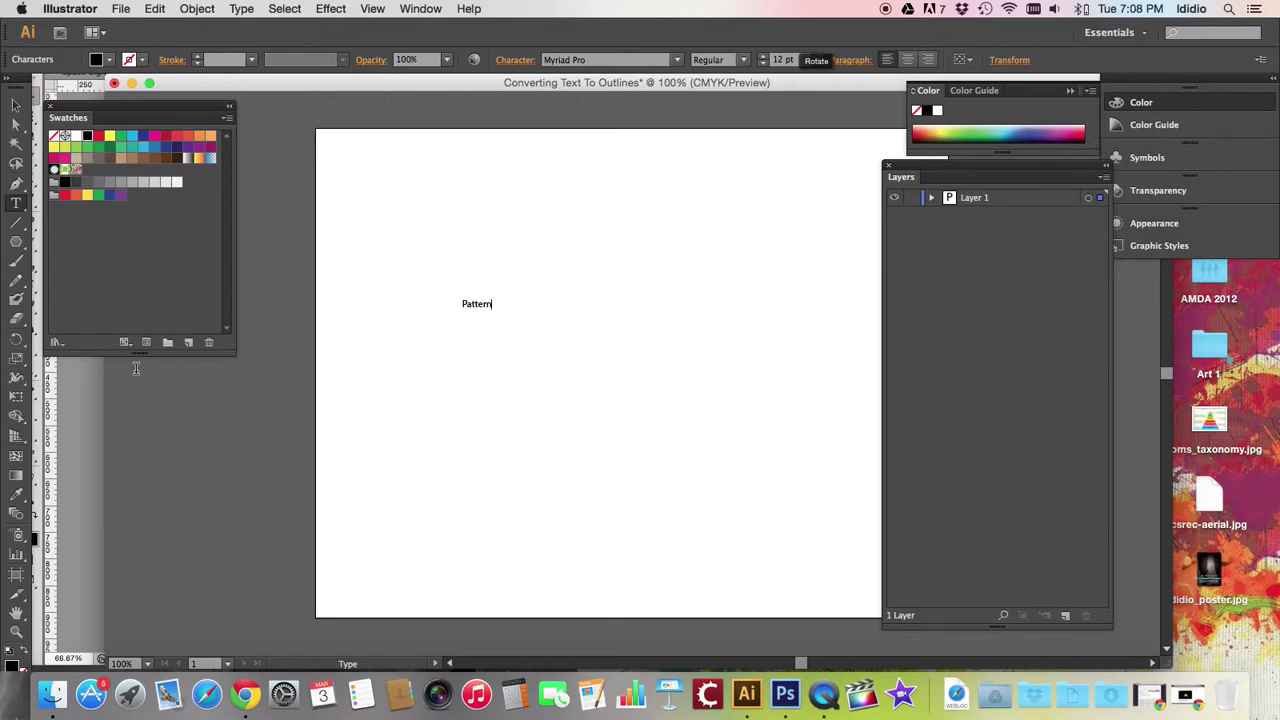
Set the Pattern text's font size to 120 pt
double_click(475, 303)
click(763, 56)
click(763, 56)
click(763, 56)
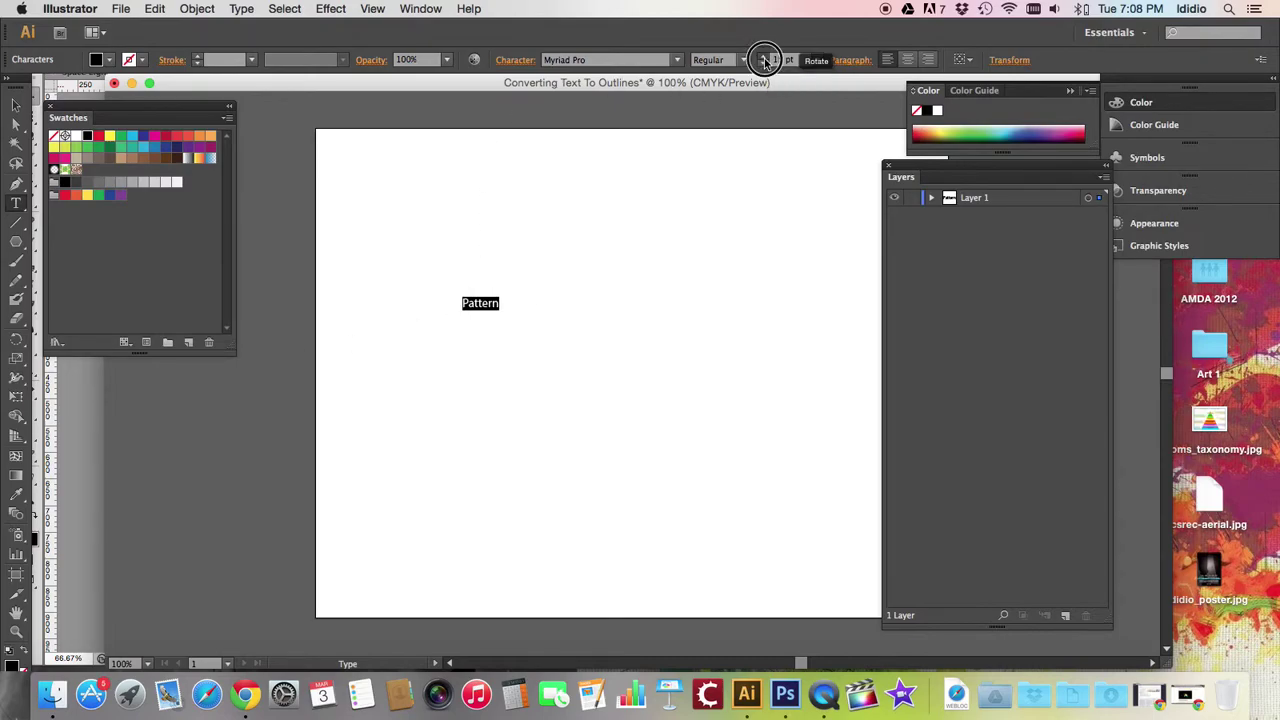
click(763, 56)
click(763, 56)
click(763, 56)
click(763, 56)
click(763, 56)
double_click(782, 60)
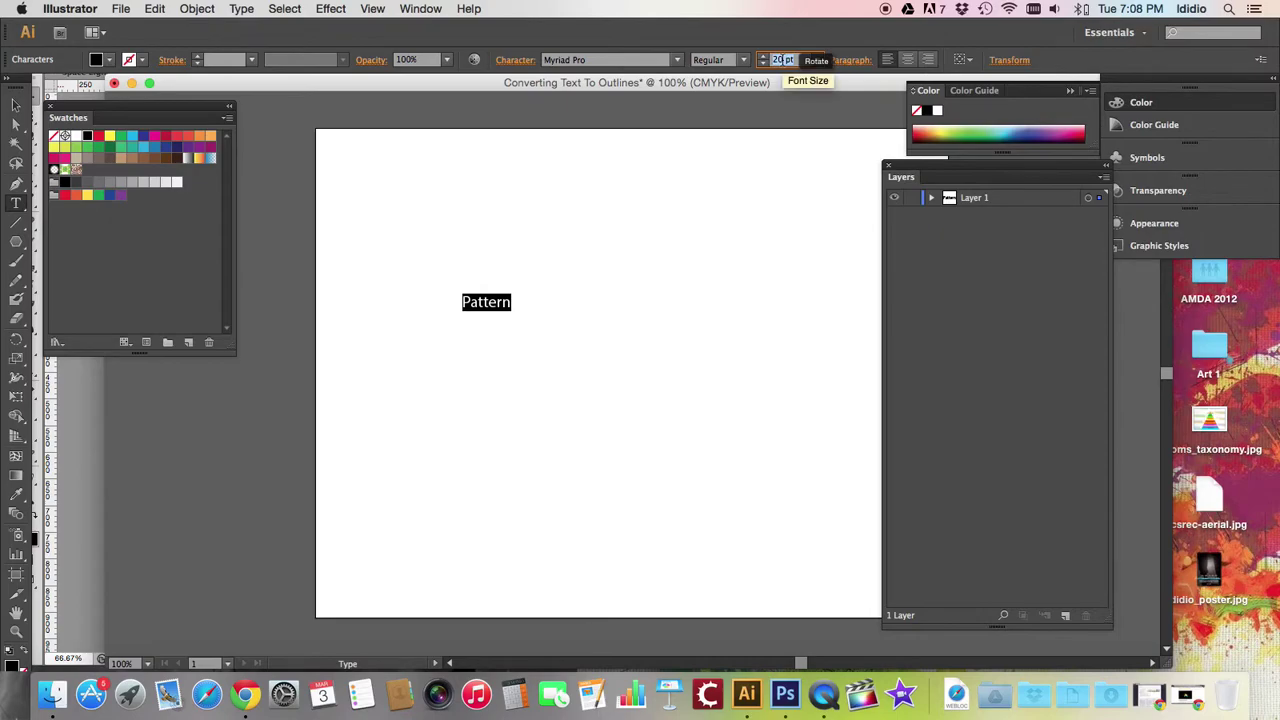
text(80)
key(Return)
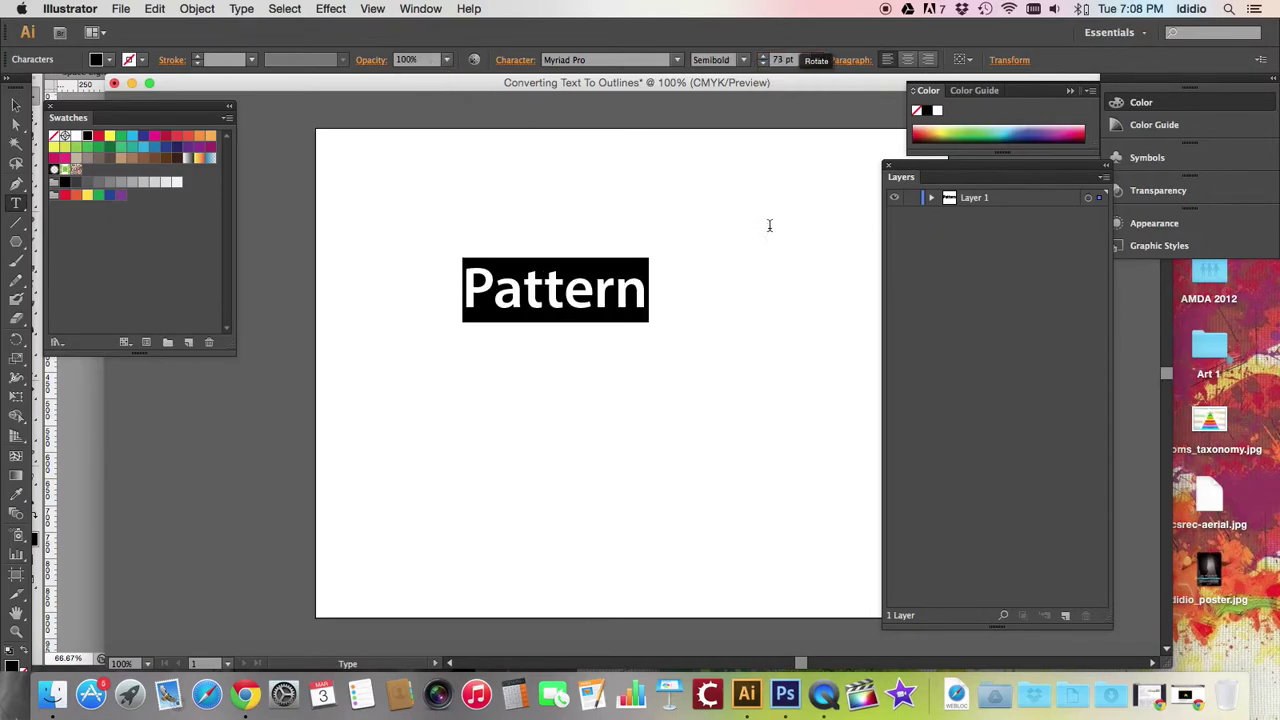
double_click(782, 60)
text(120)
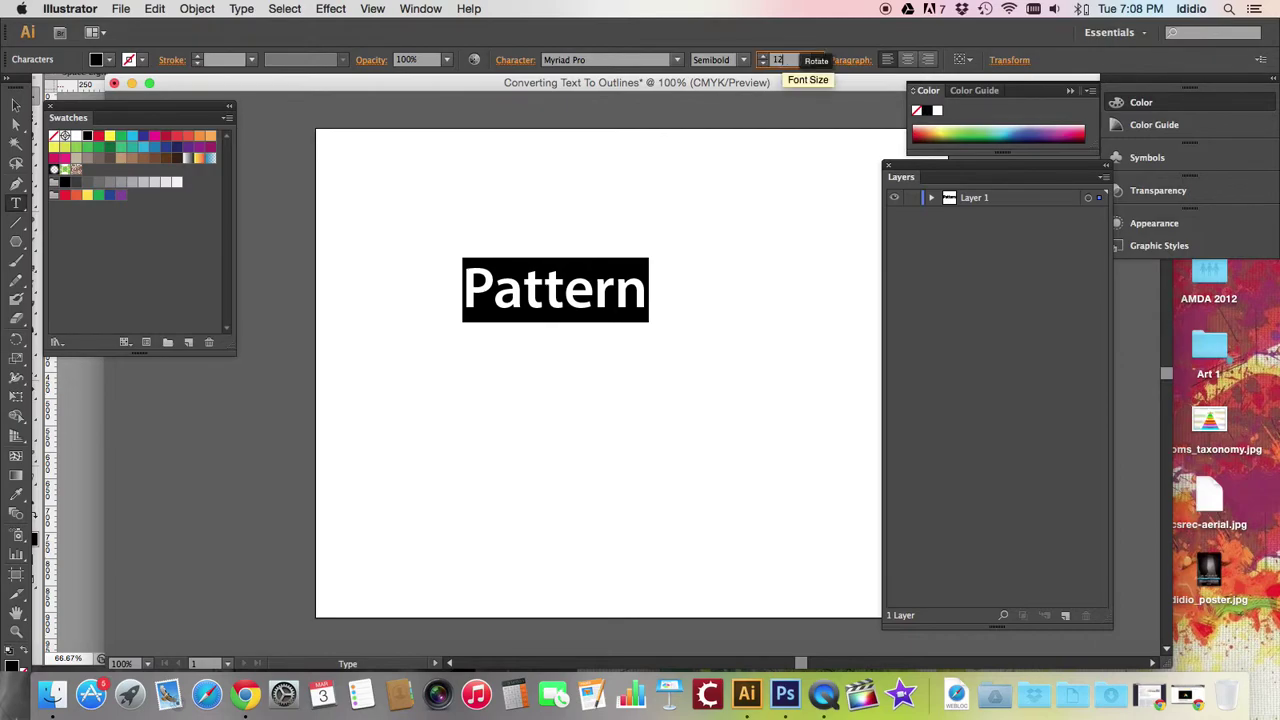
key(Return)
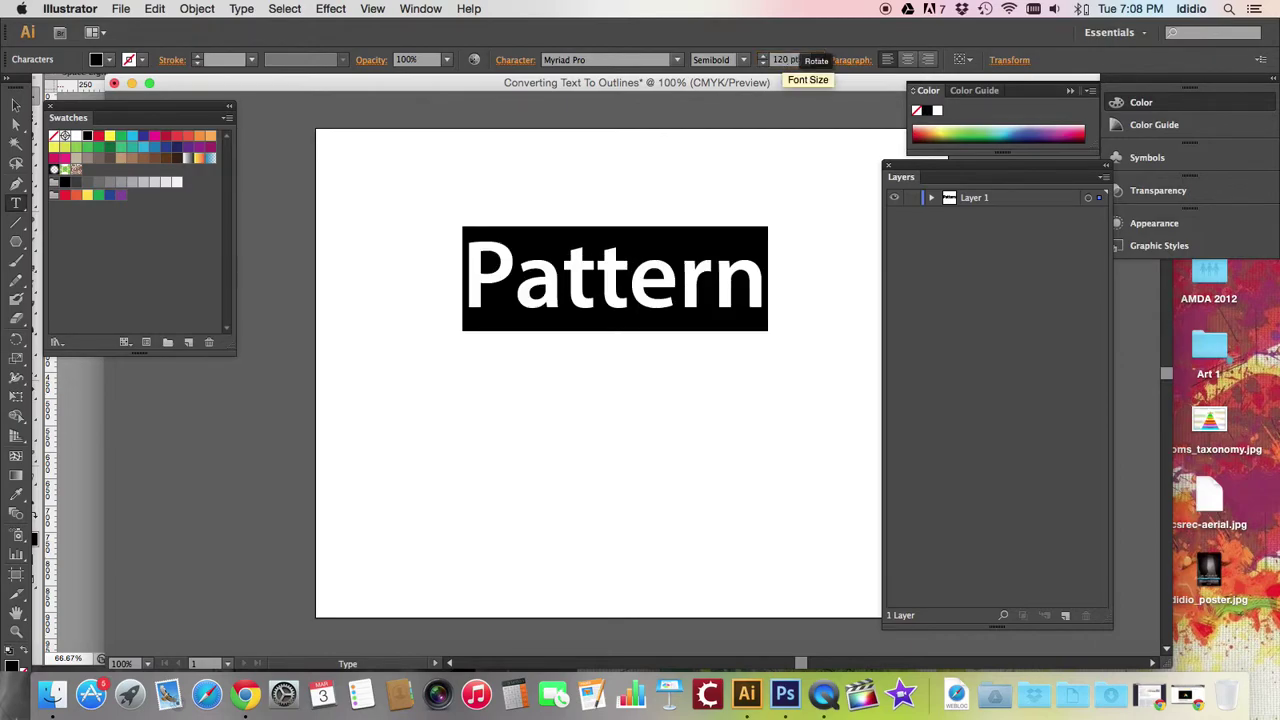
Change the Pattern font to Pep Rally
click(677, 62)
click(657, 234)
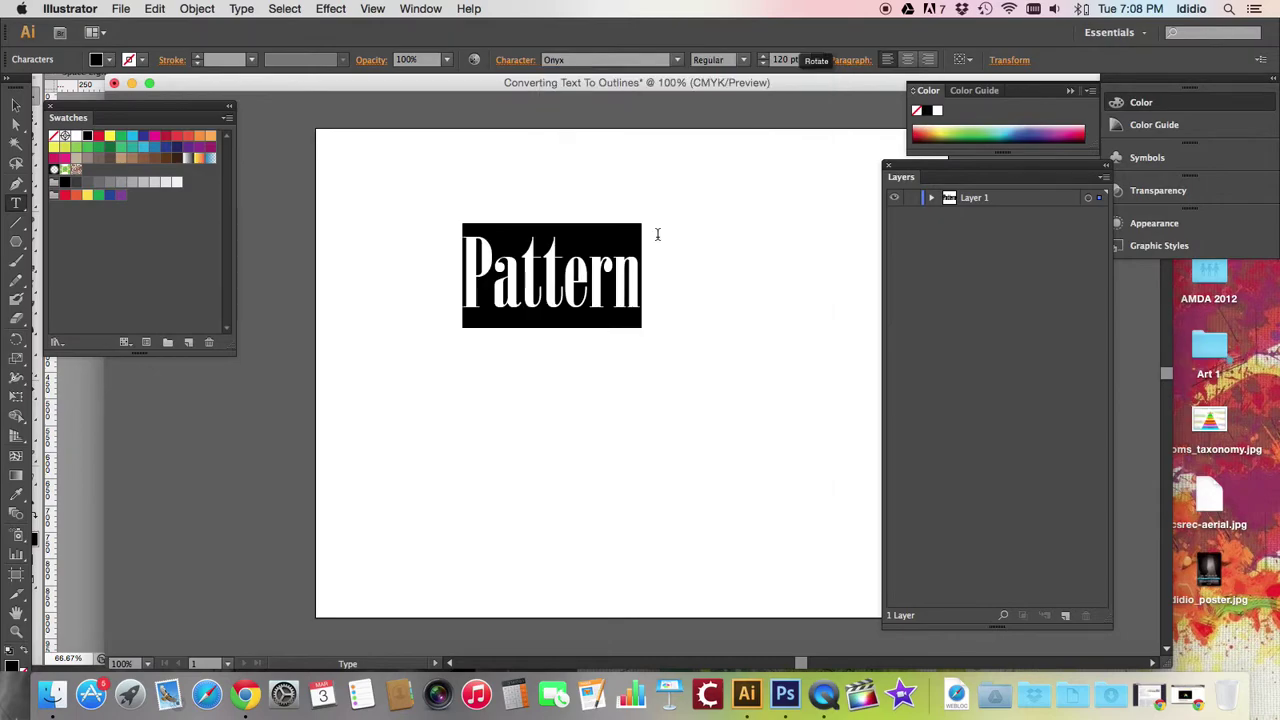
click(677, 60)
click(694, 375)
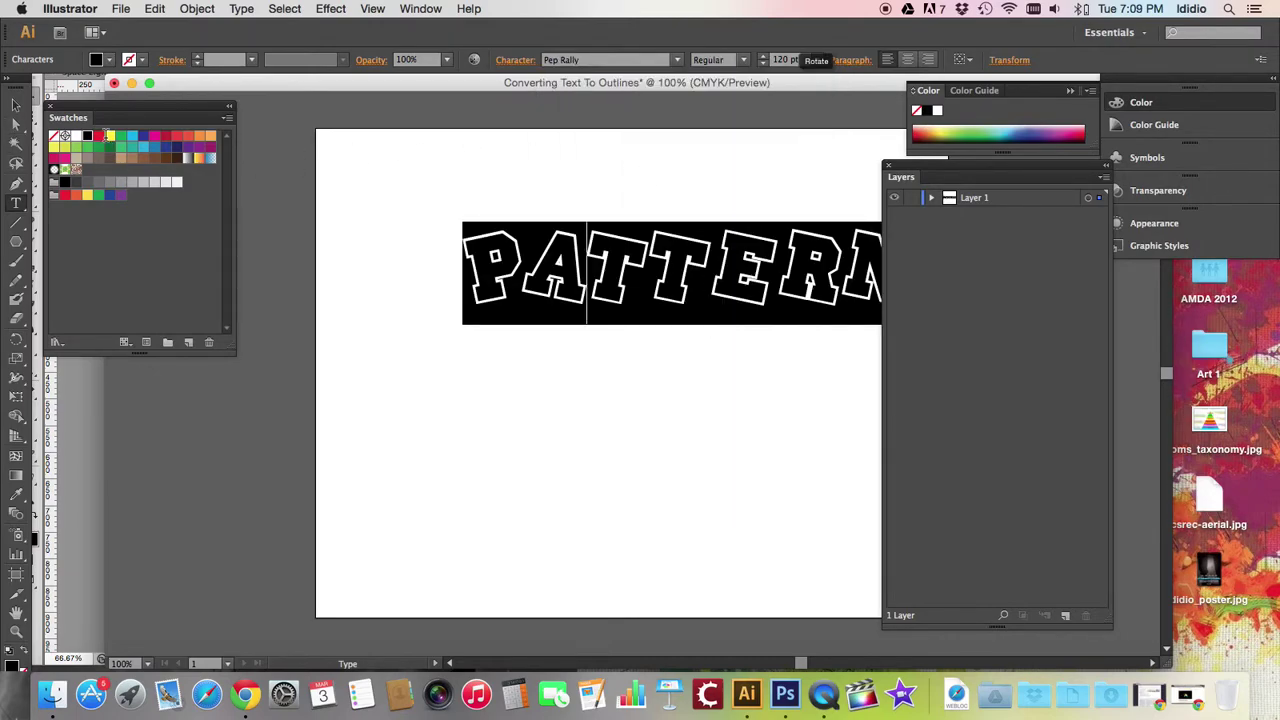
Move Pattern down and left, then give it a green fill
key(Escape)
drag(510, 299, 508, 336)
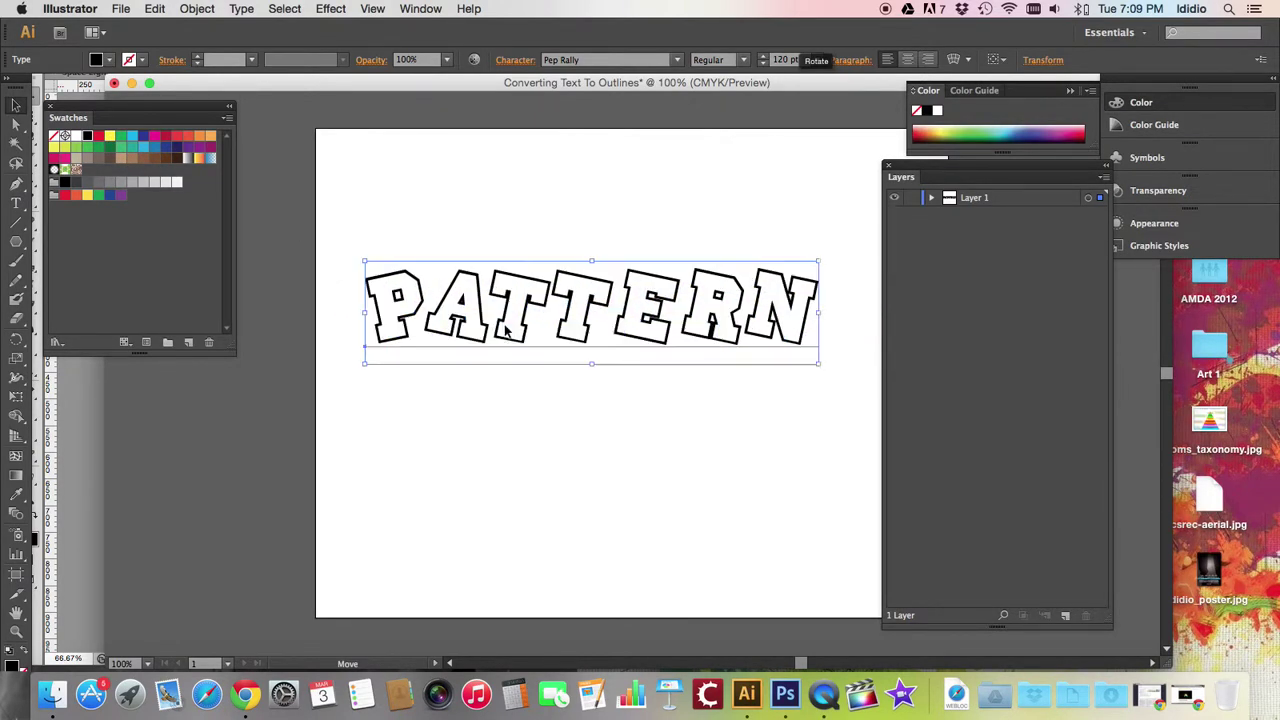
double_click(543, 286)
click(121, 147)
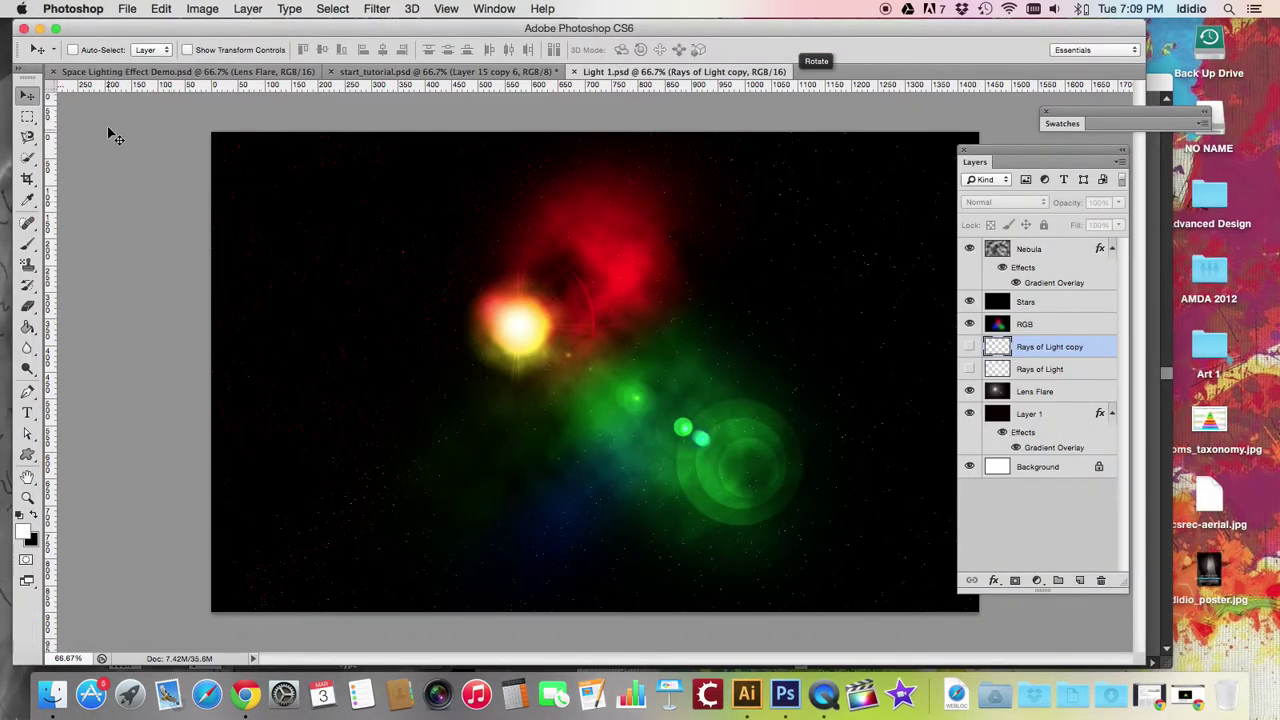
Back in Illustrator, darken the green fill, then switch the text to a purple swatch
click(746, 693)
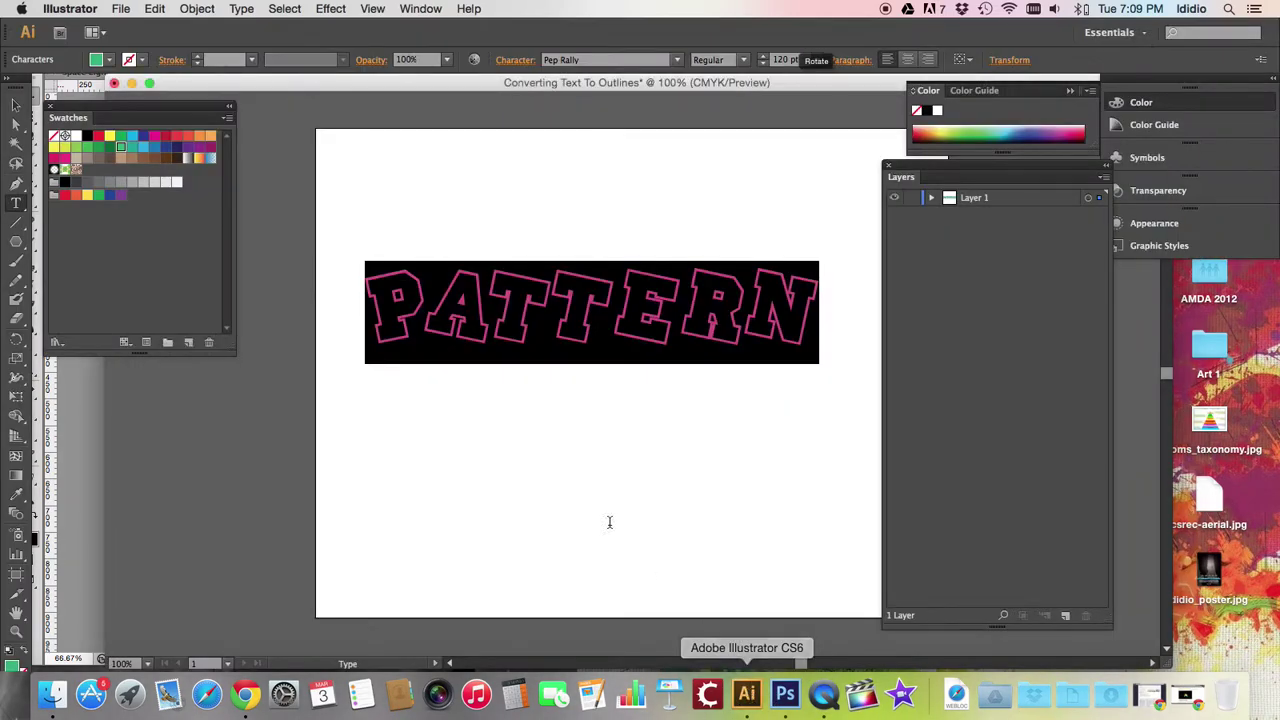
drag(16, 80, 22, 22)
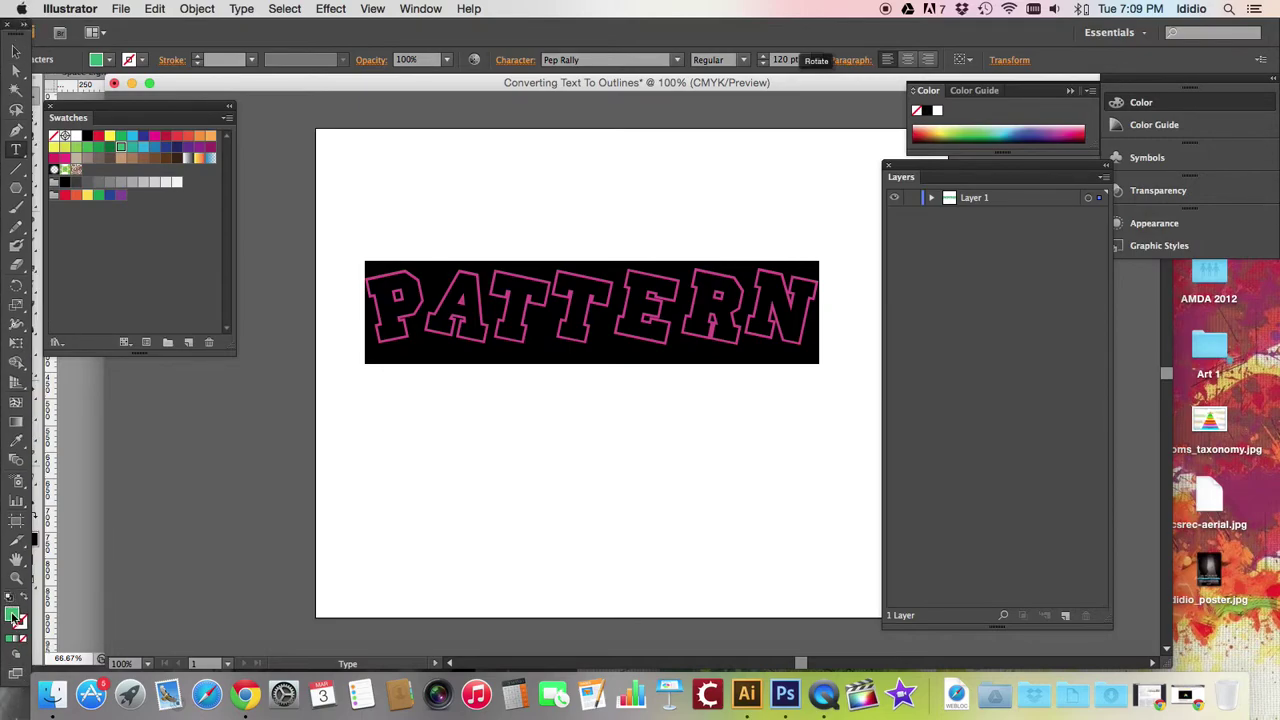
double_click(13, 614)
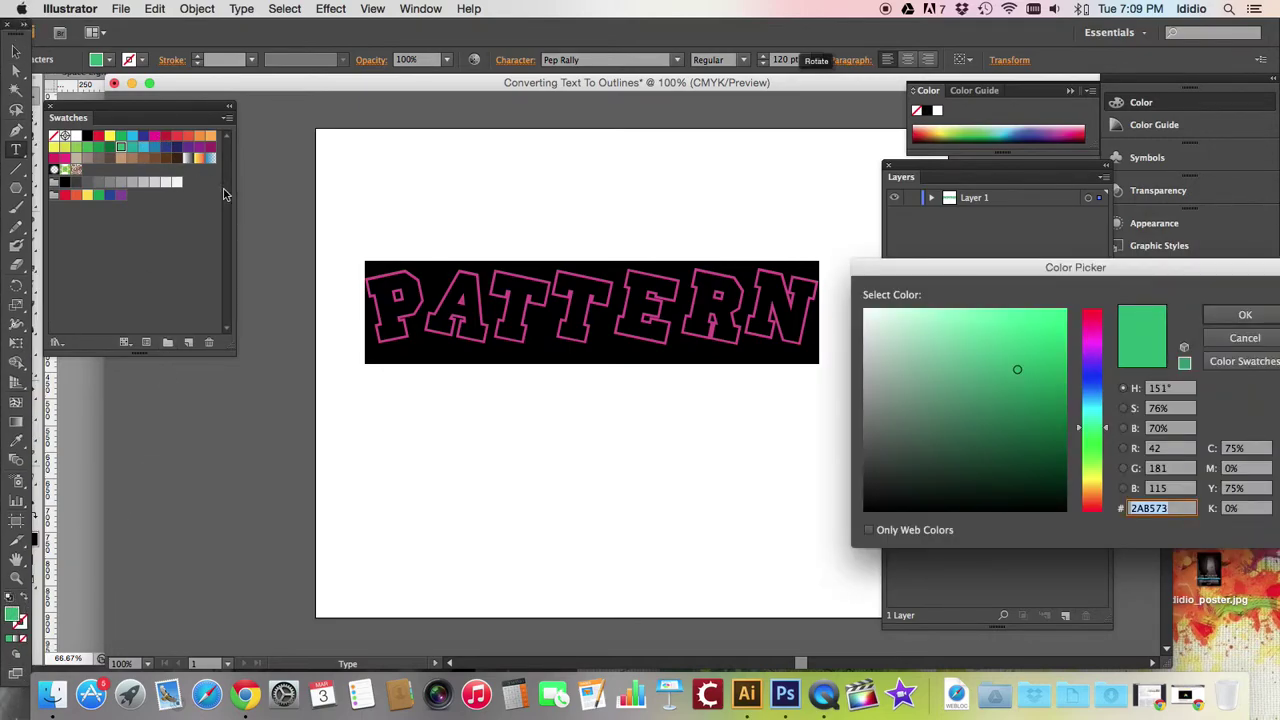
drag(1033, 418, 979, 438)
key(Return)
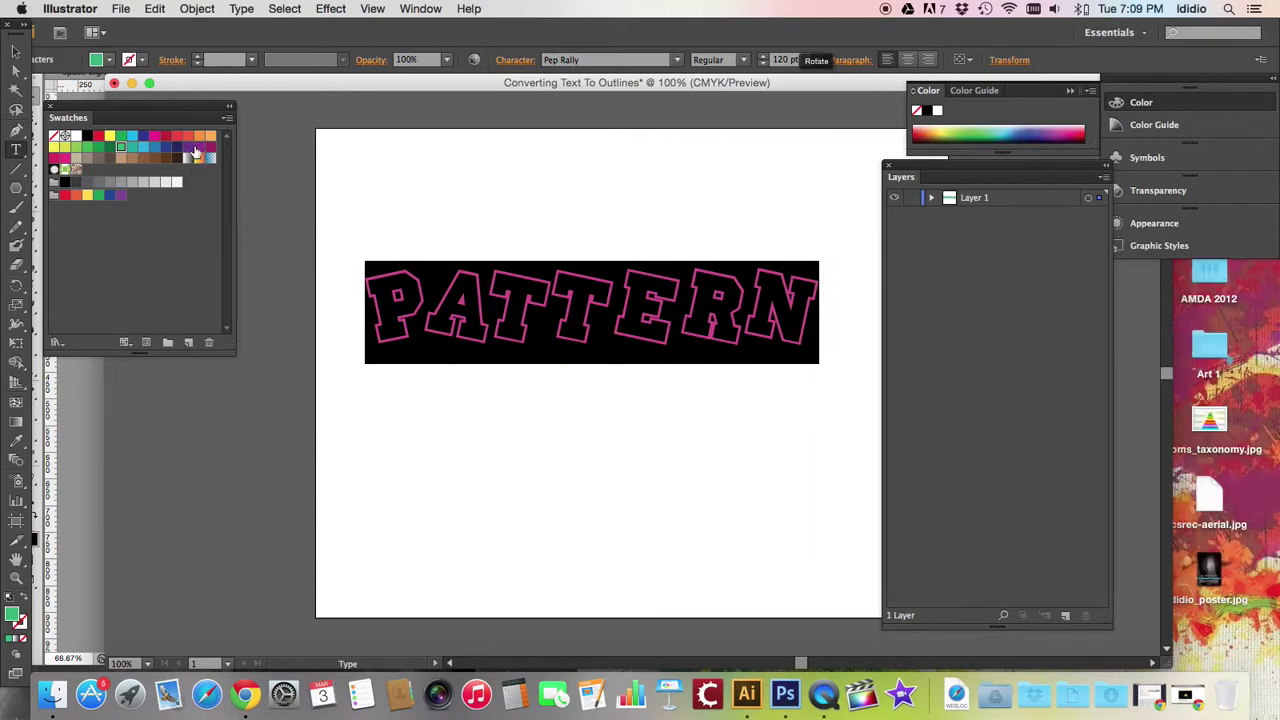
click(189, 147)
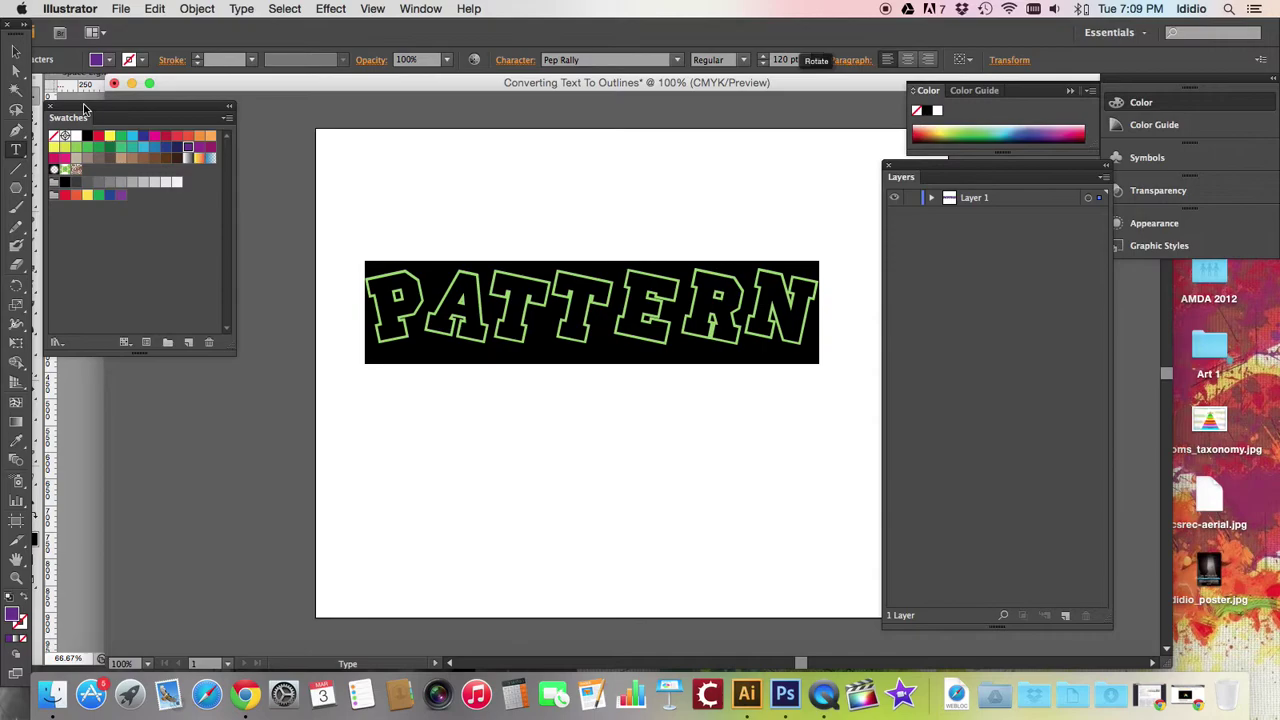
Set the Pattern text in Pricedown and check its purple colour
drag(85, 106, 99, 110)
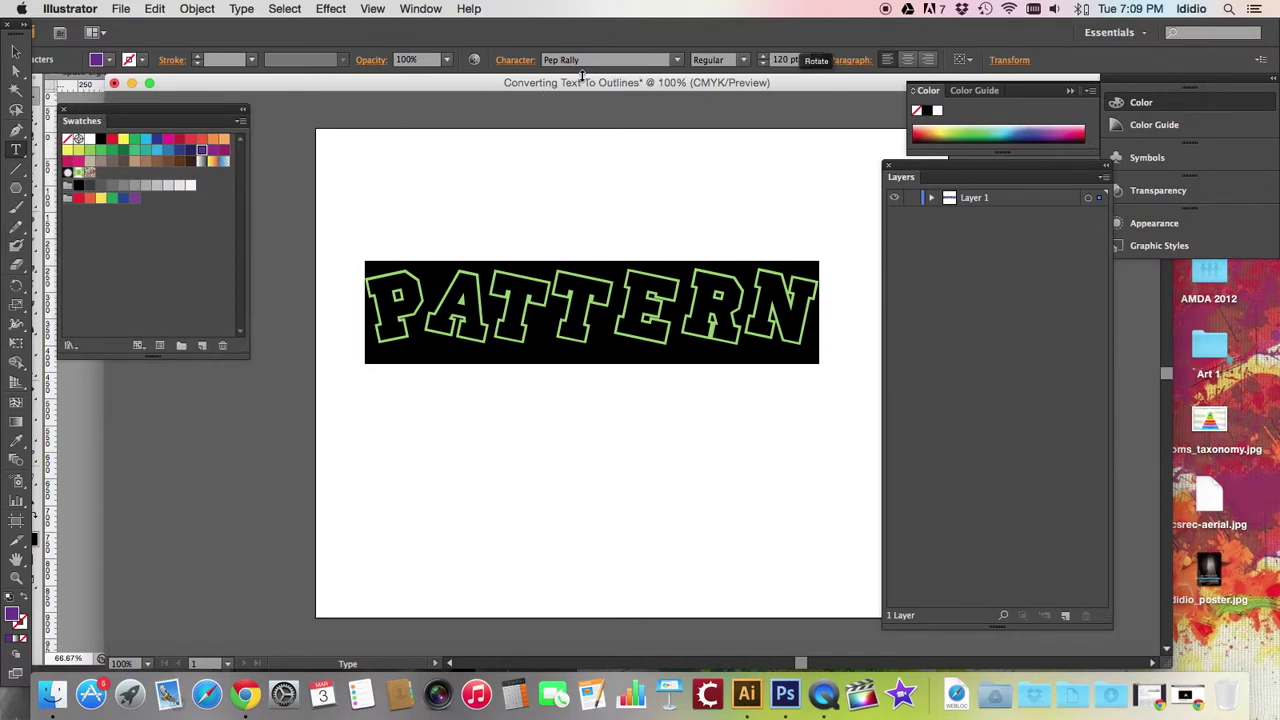
click(677, 60)
click(603, 325)
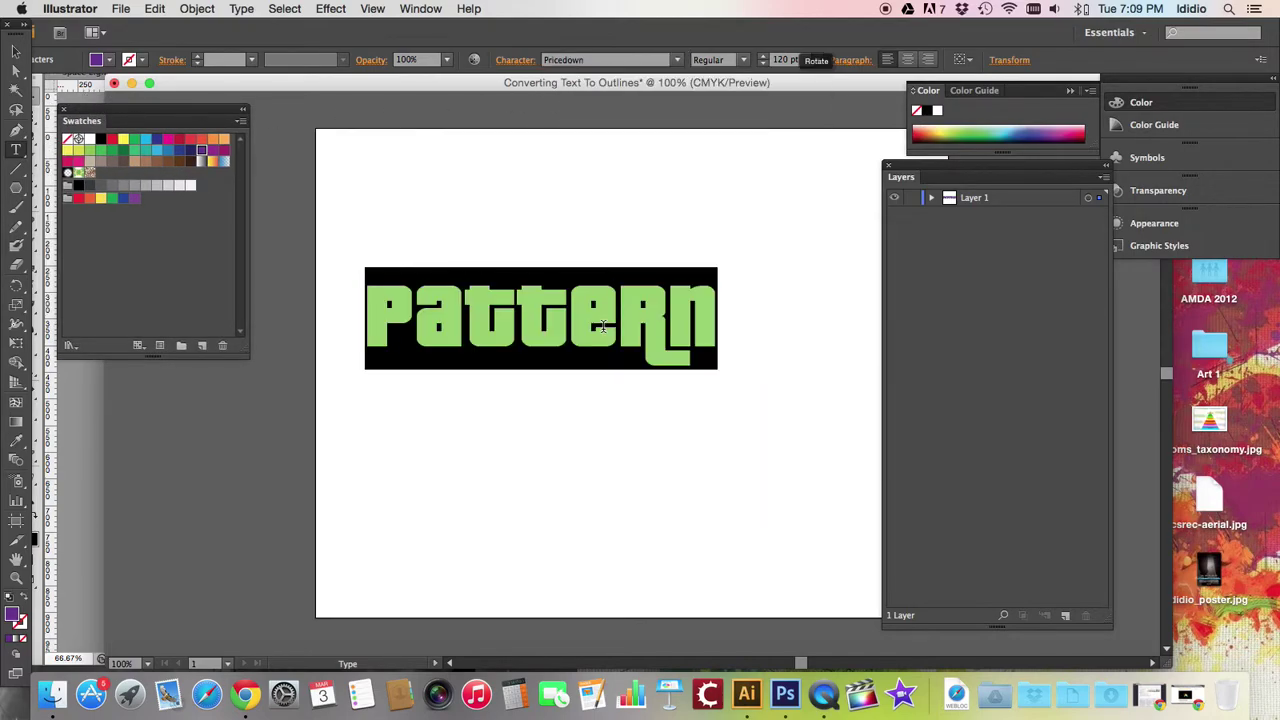
drag(92, 110, 112, 106)
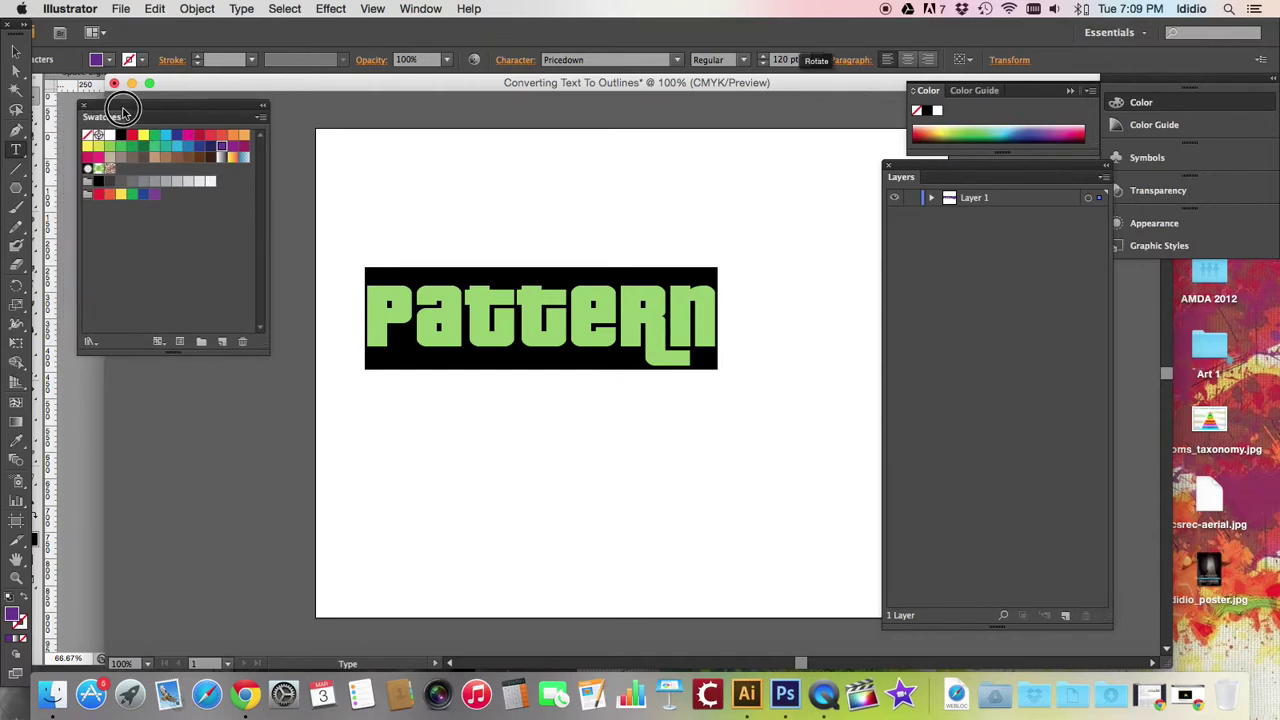
click(542, 350)
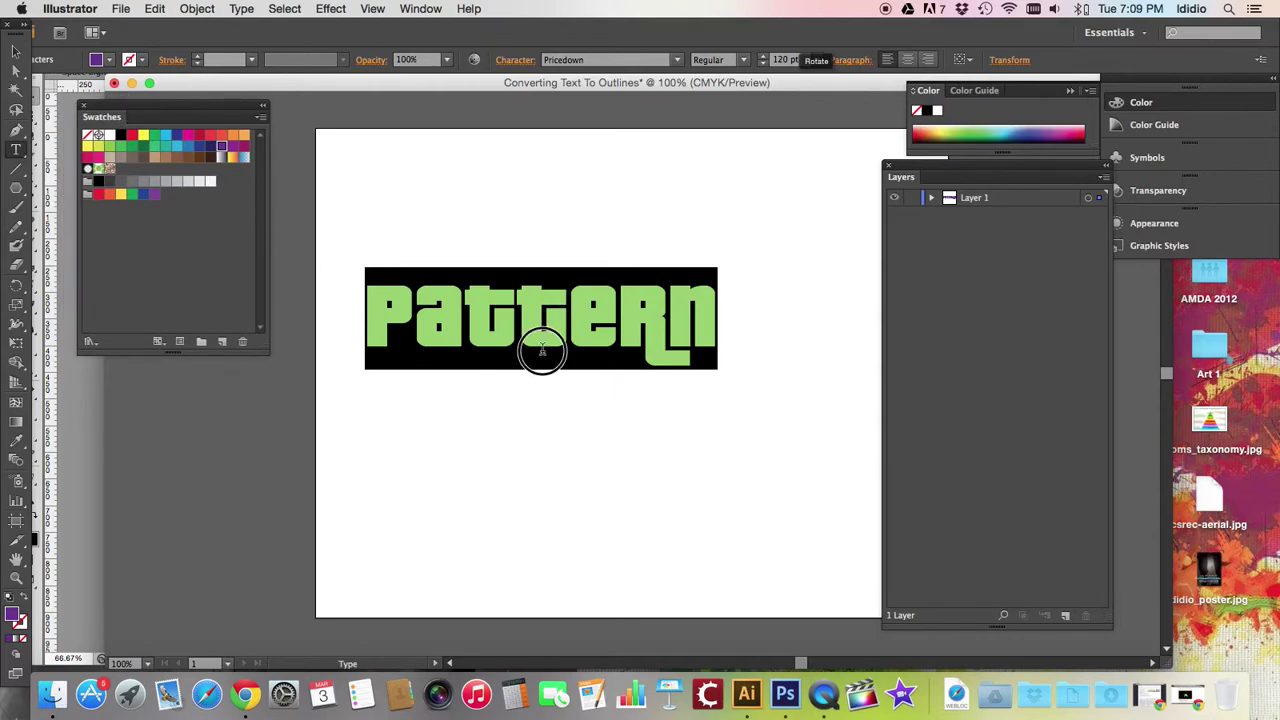
double_click(472, 318)
Shift the purple Pattern text object about 40 px to the right
key(Escape)
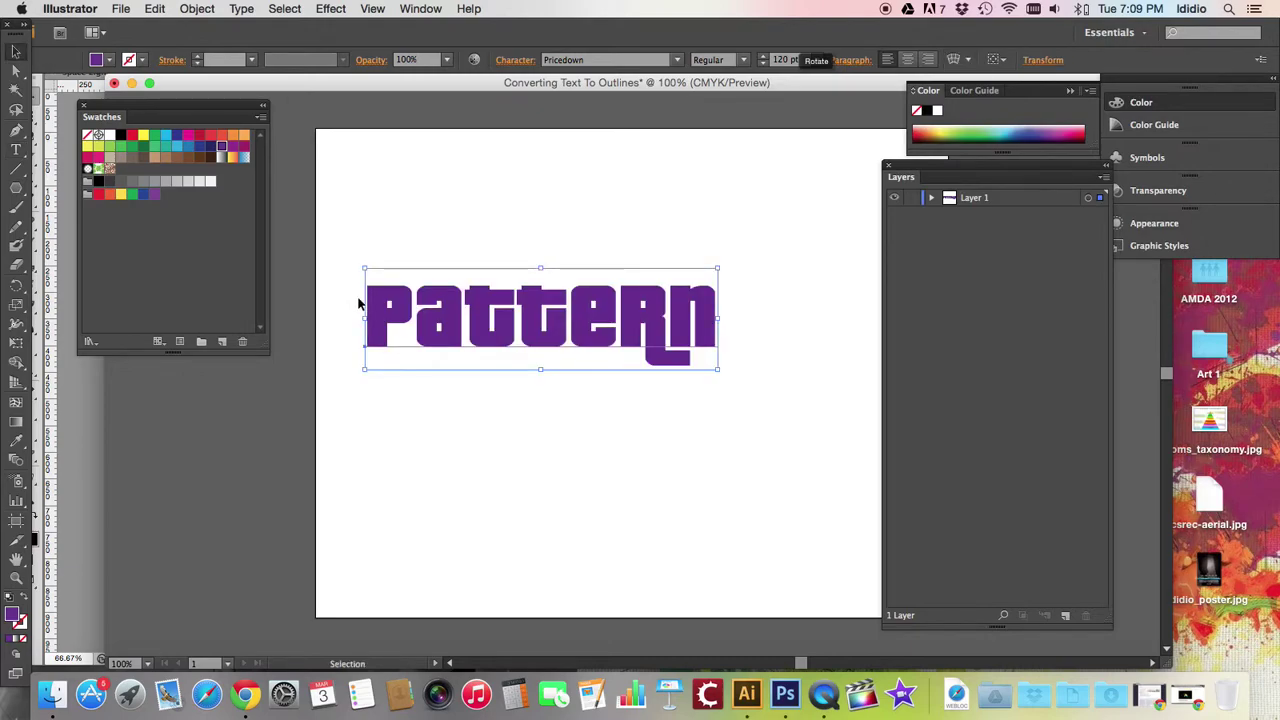
drag(447, 322, 487, 322)
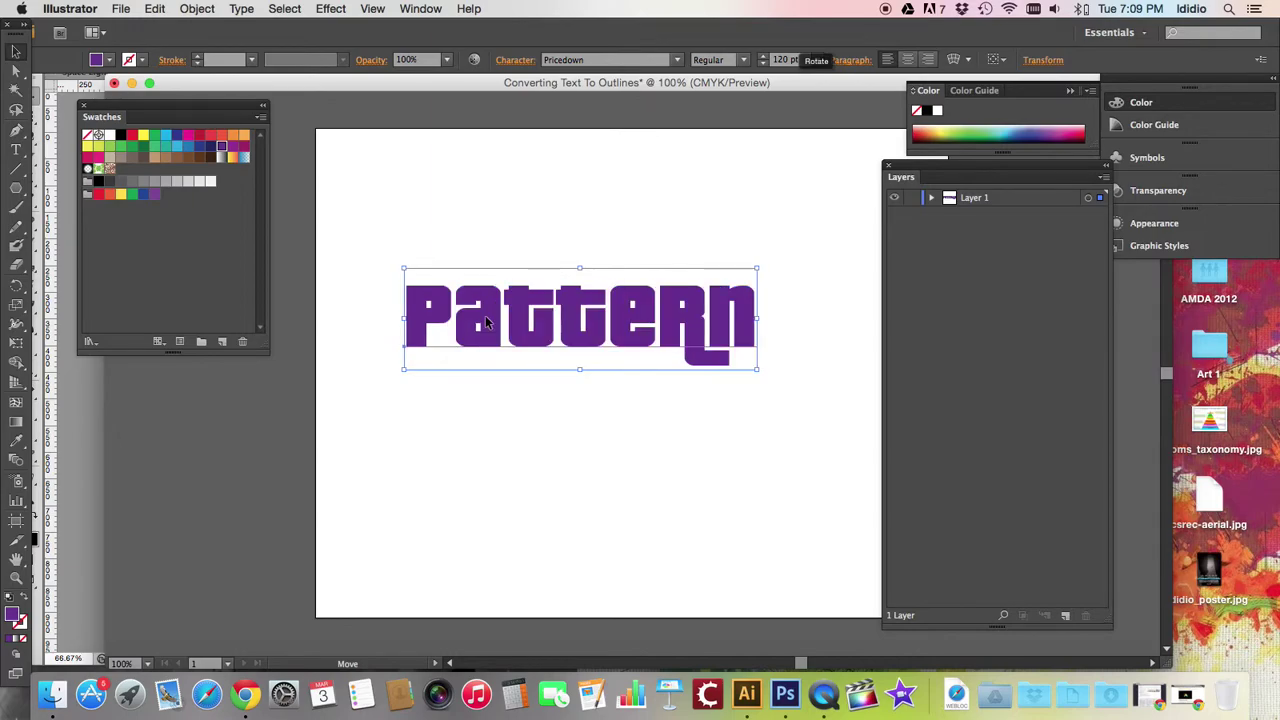
click(543, 60)
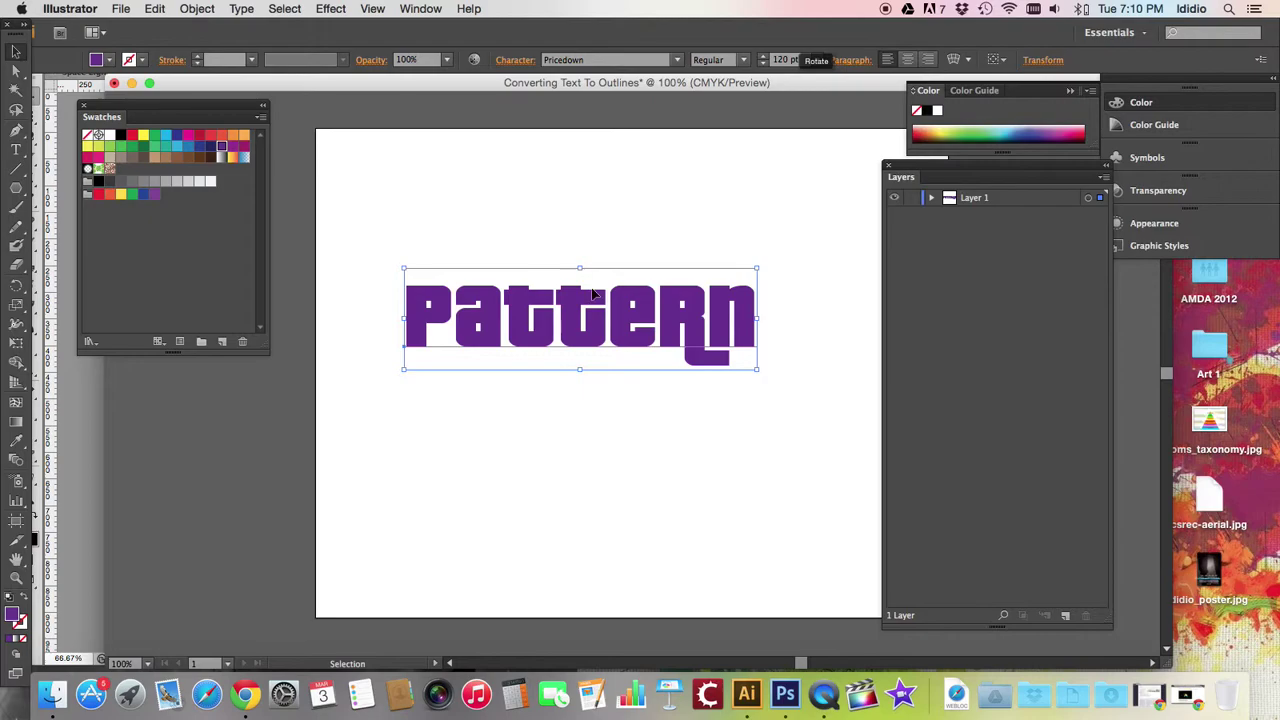
Convert the purple Pattern text to outlines with Type > Create Outlines
click(199, 10)
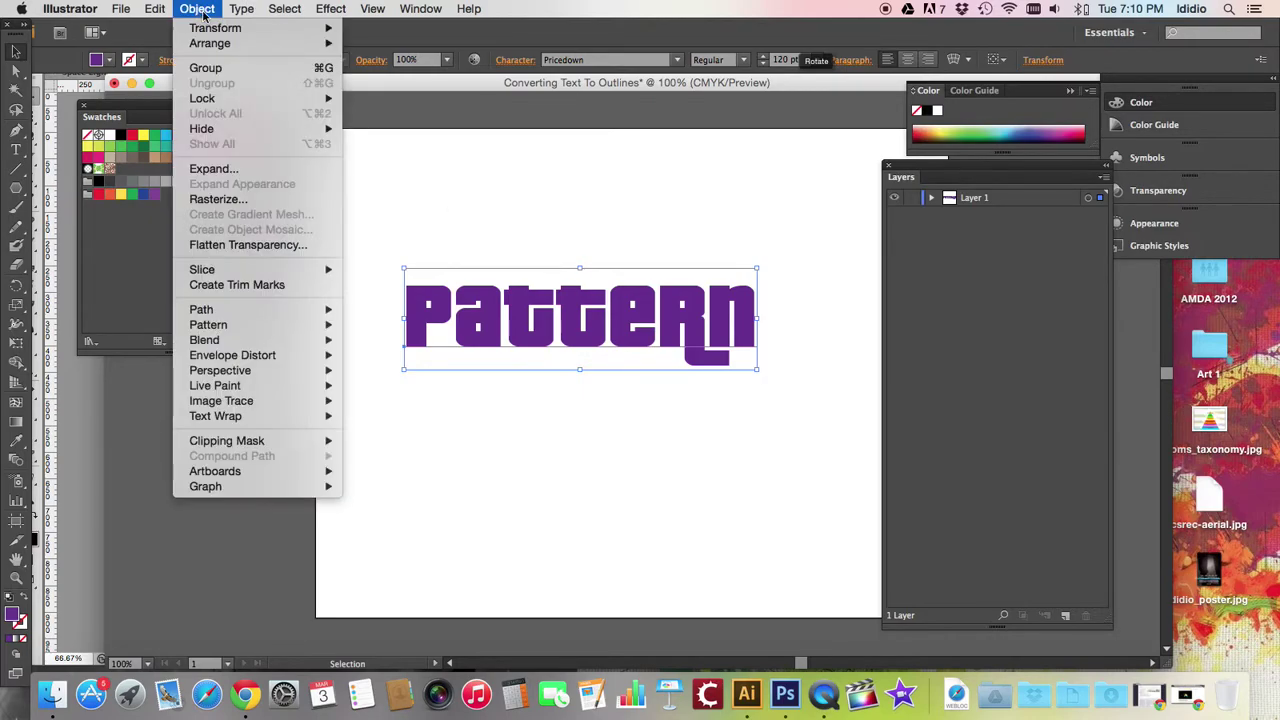
mouse_move(233, 10)
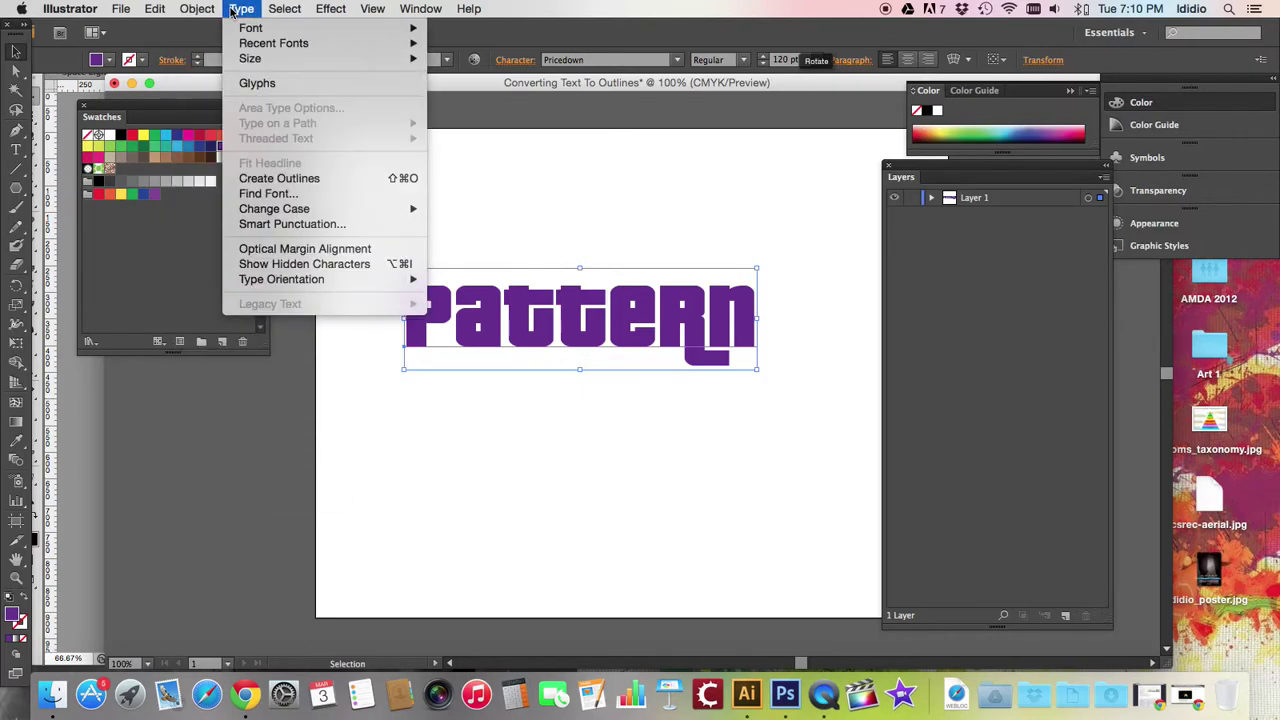
click(238, 178)
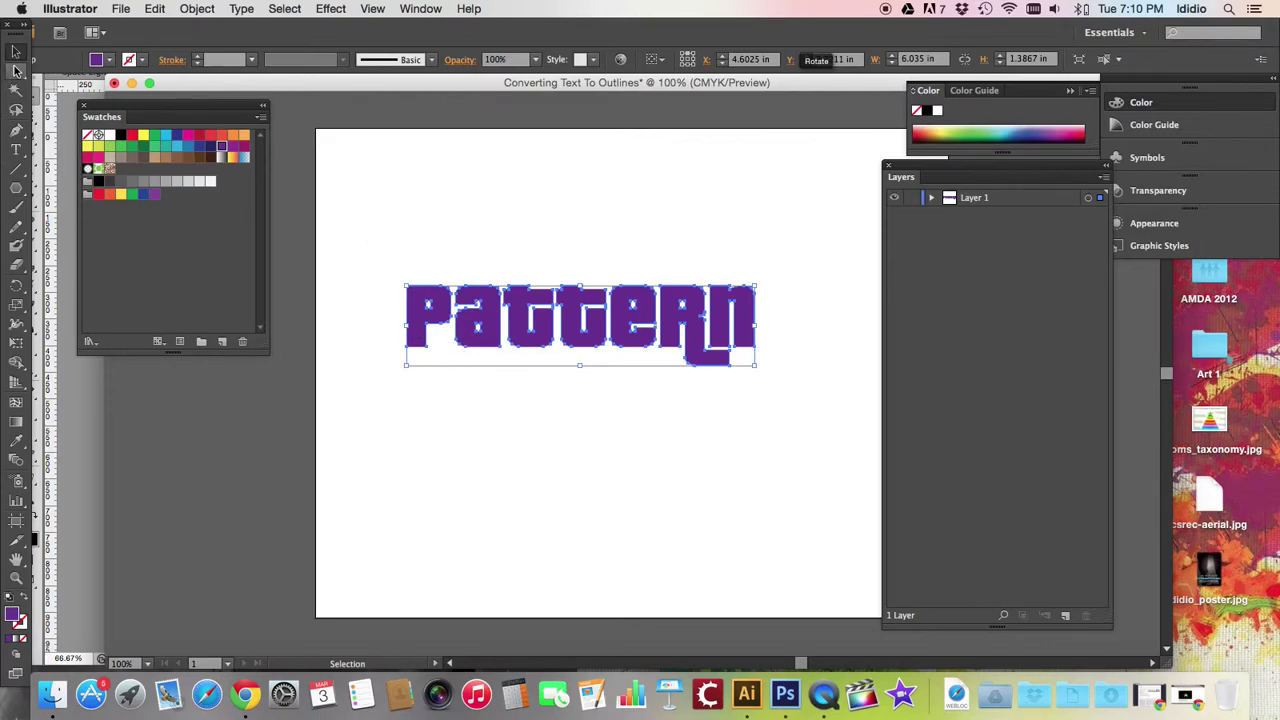
click(15, 148)
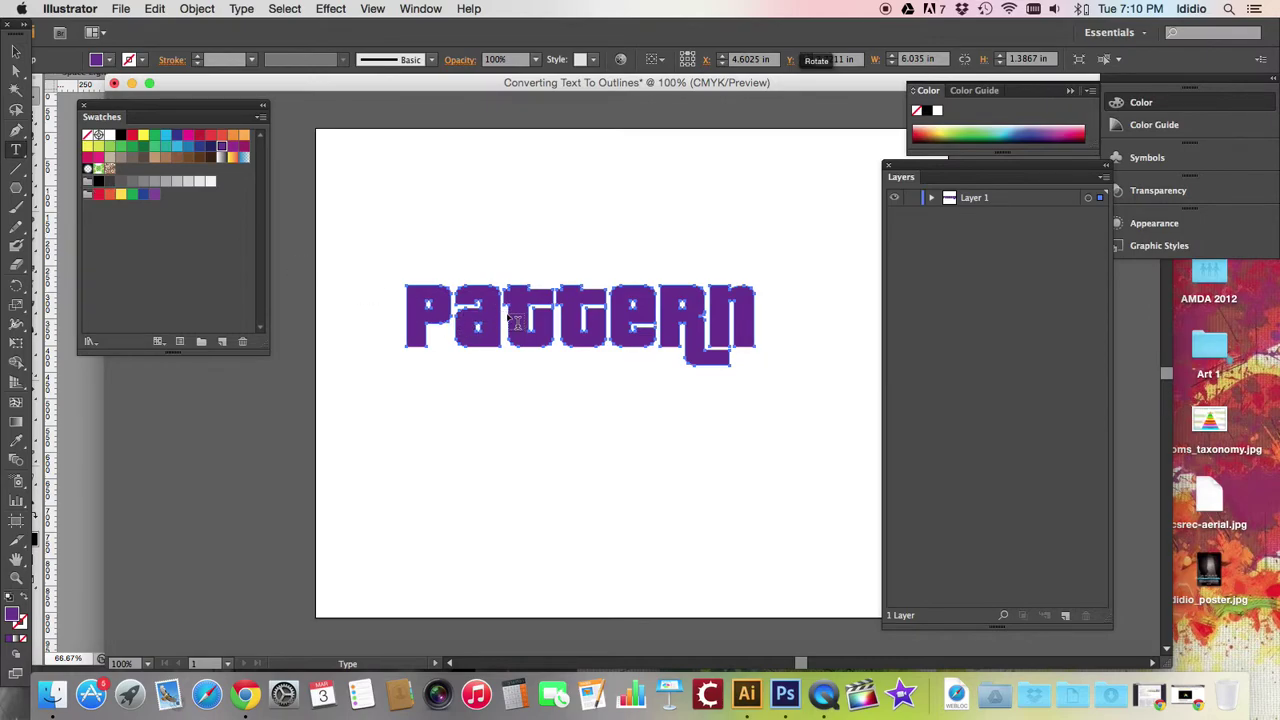
click(505, 314)
text(jhjhj)
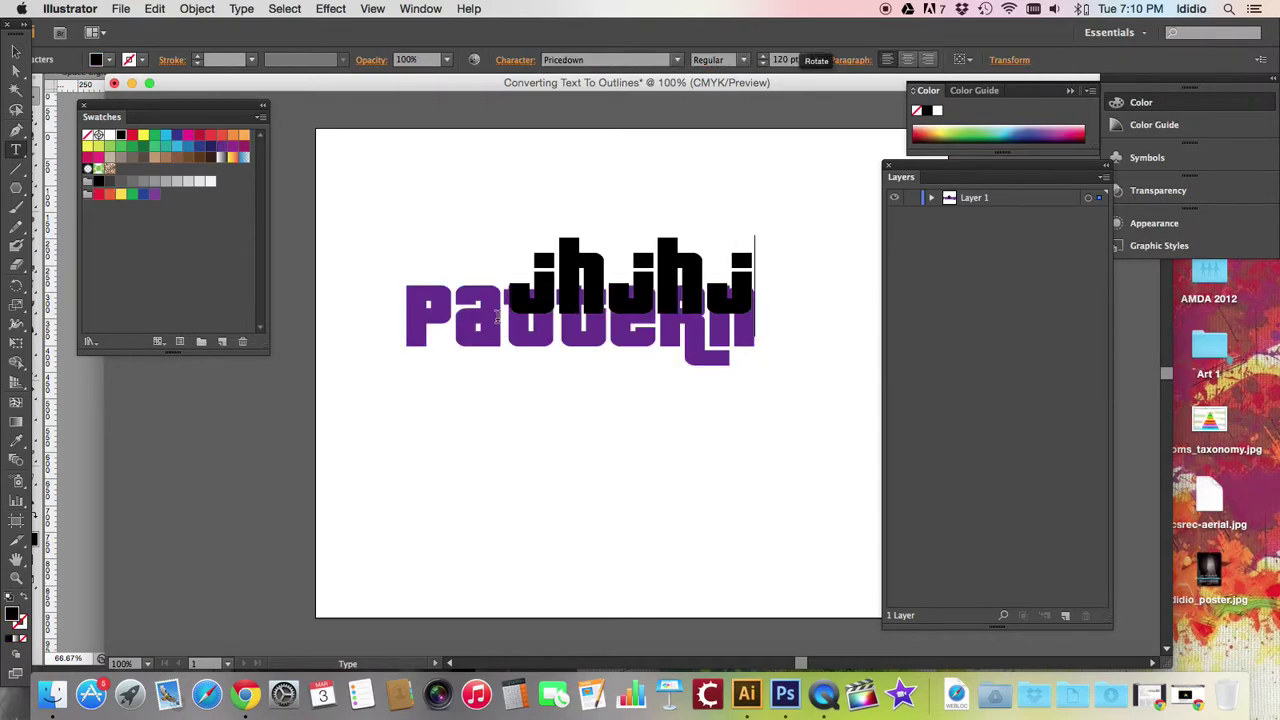
key(BackSpace)
key(BackSpace)
key(BackSpace)
key(BackSpace)
key(BackSpace)
key(Escape)
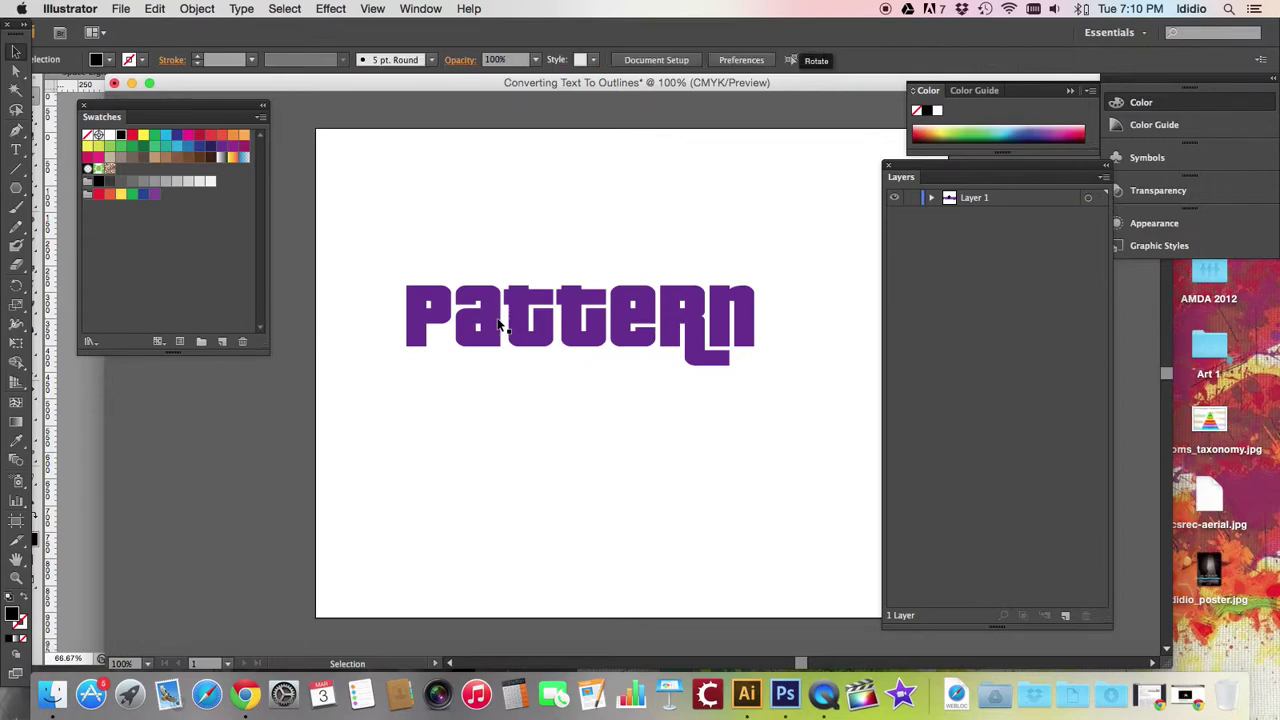
click(15, 70)
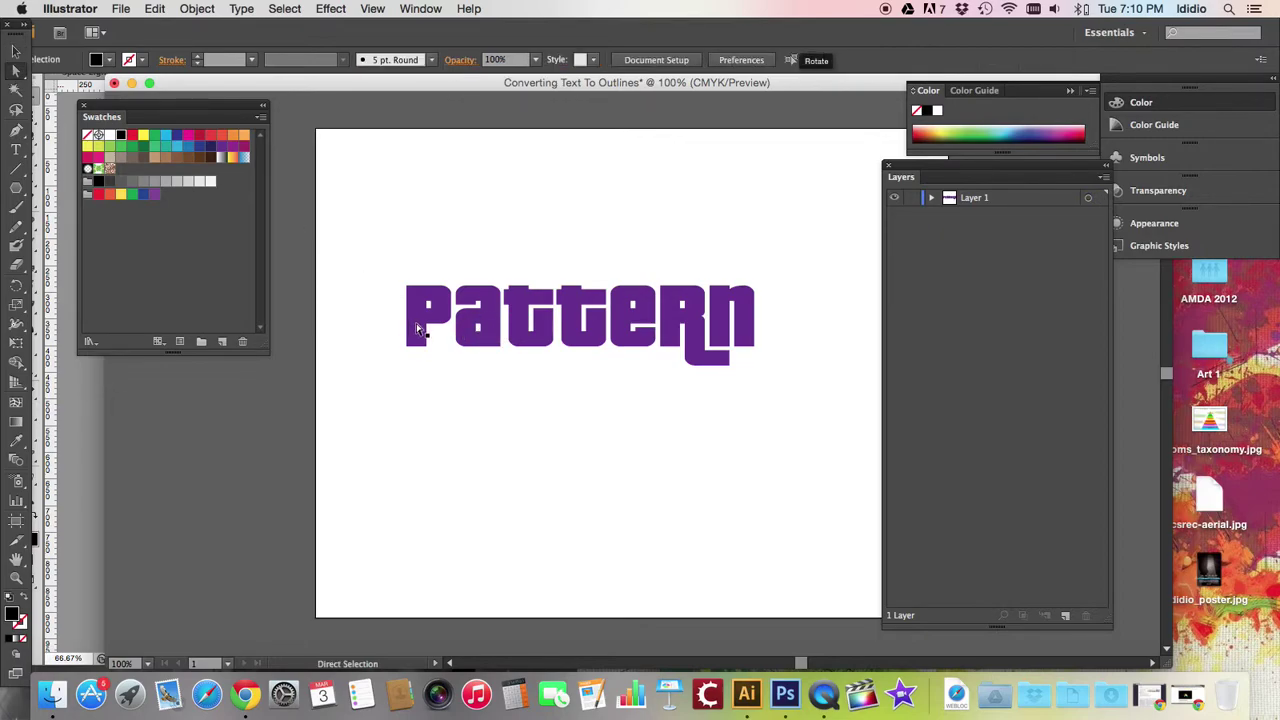
drag(414, 327, 374, 235)
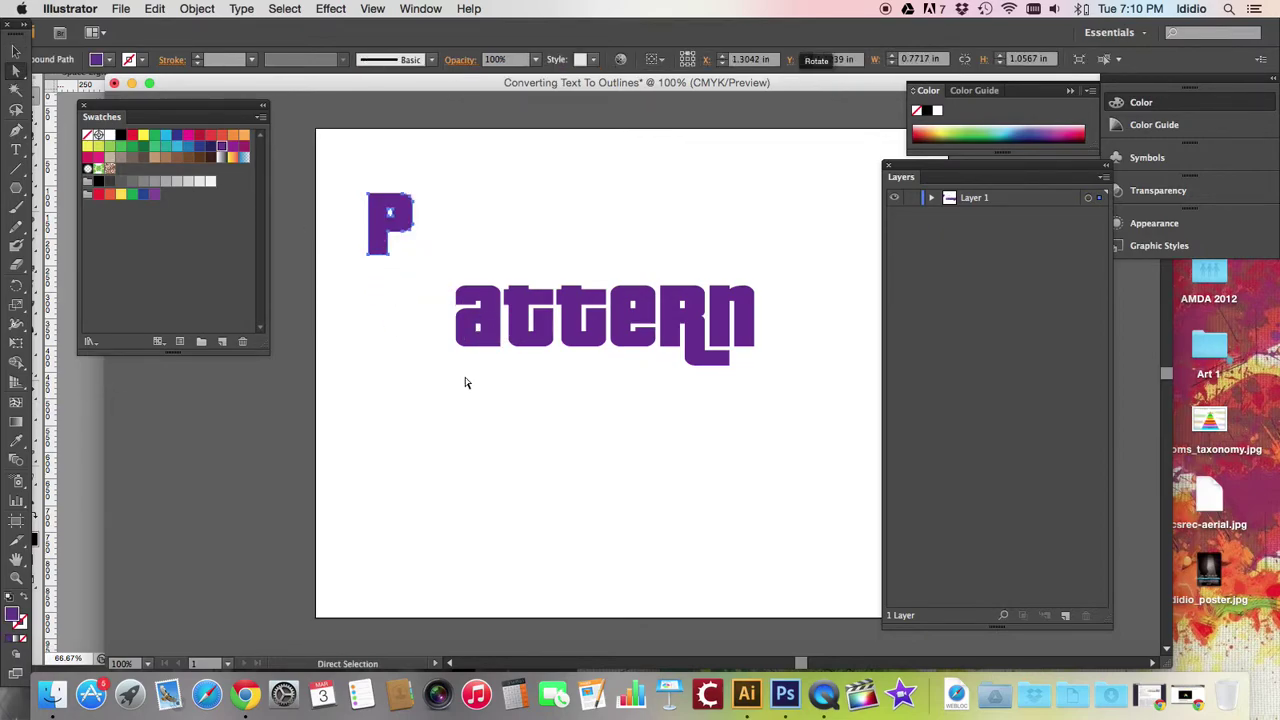
drag(517, 334, 577, 464)
drag(622, 318, 660, 206)
drag(660, 322, 556, 330)
click(548, 211)
drag(724, 308, 661, 304)
key(v)
click(417, 540)
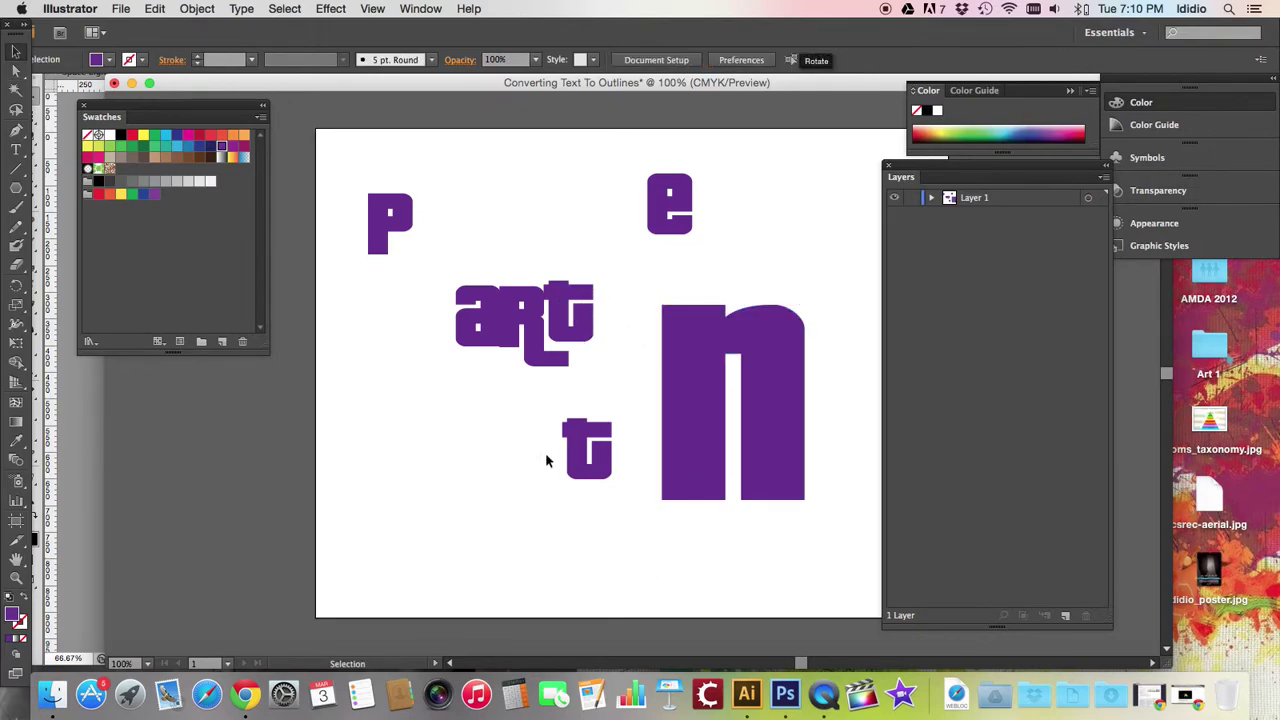
key(super+a)
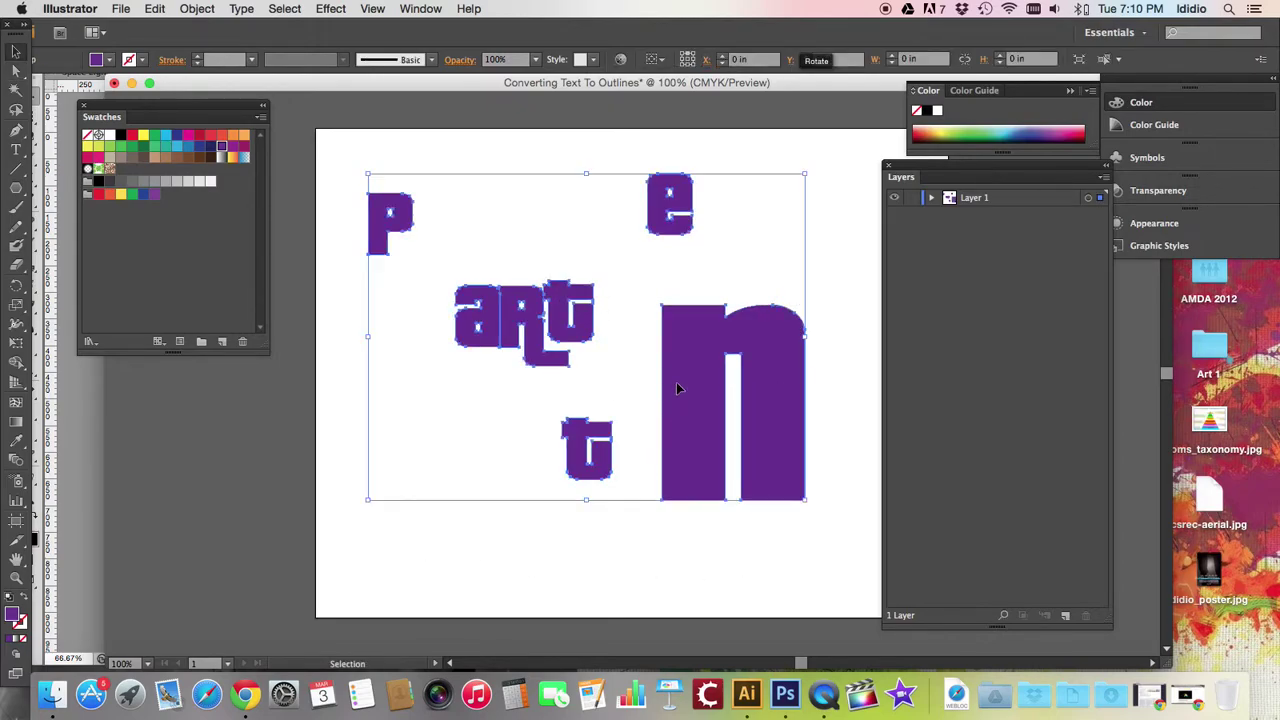
key(super+shift+a)
key(a)
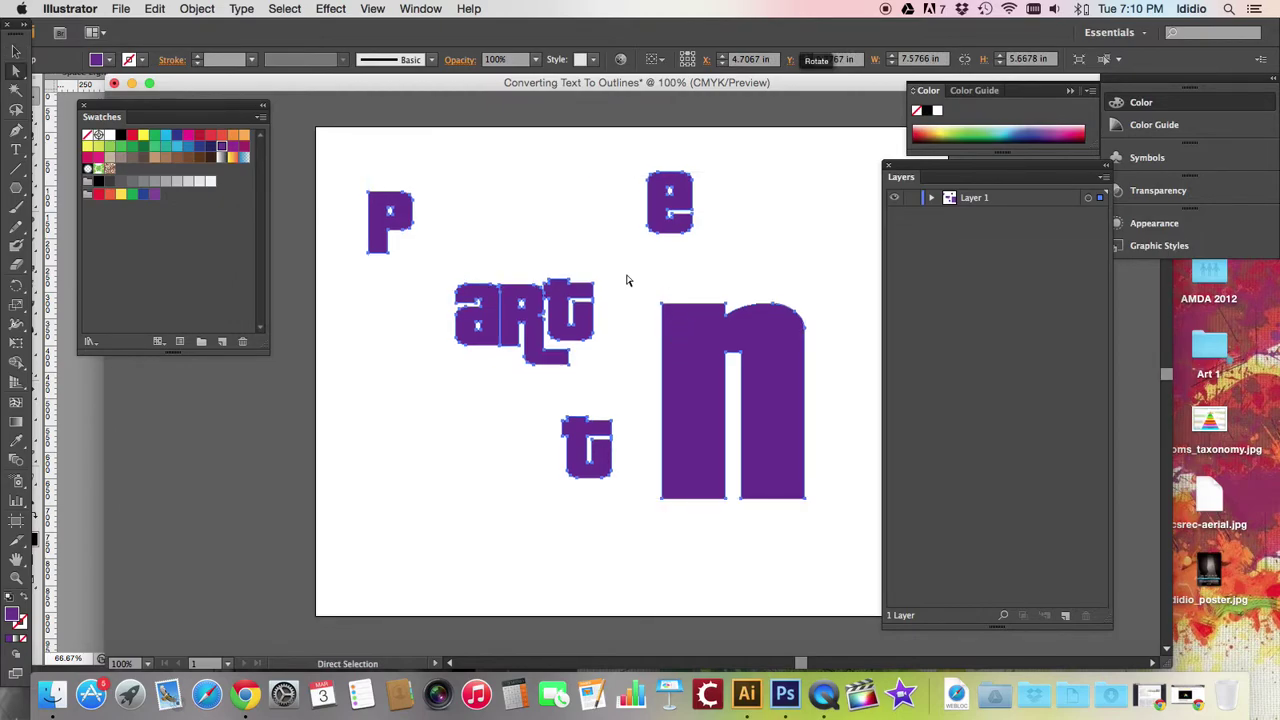
click(662, 304)
drag(662, 304, 585, 226)
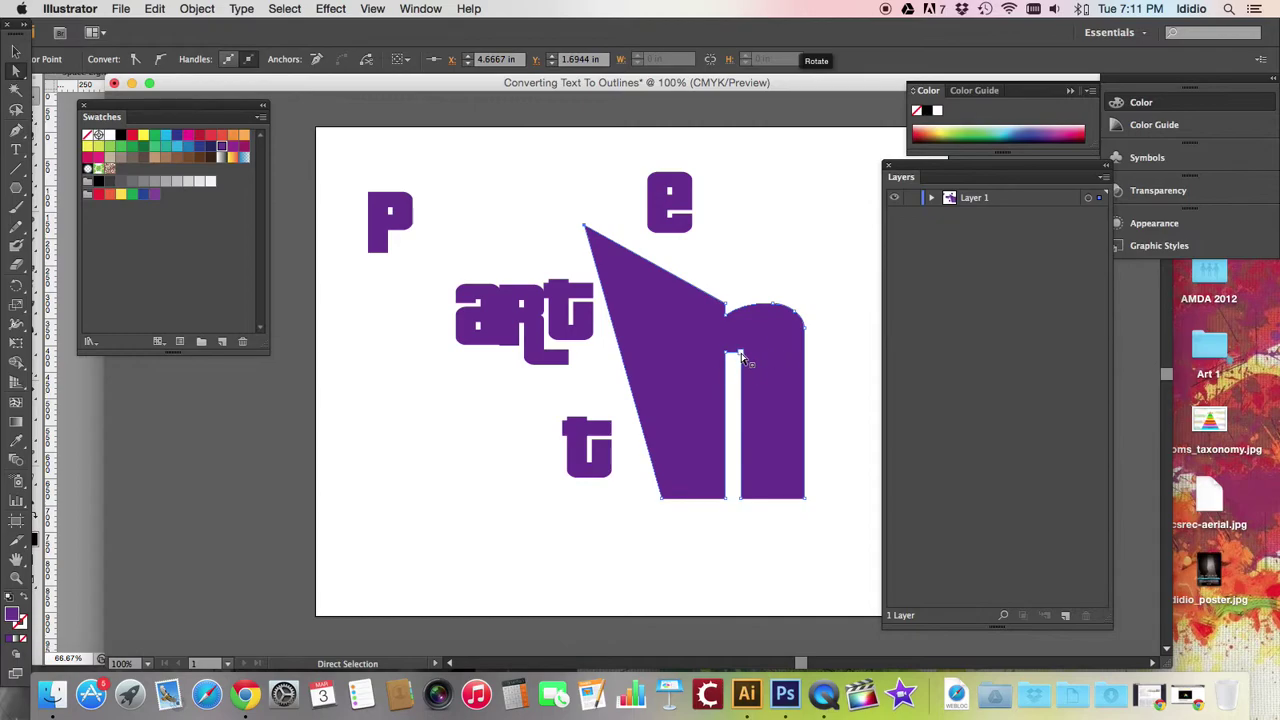
drag(740, 356, 738, 365)
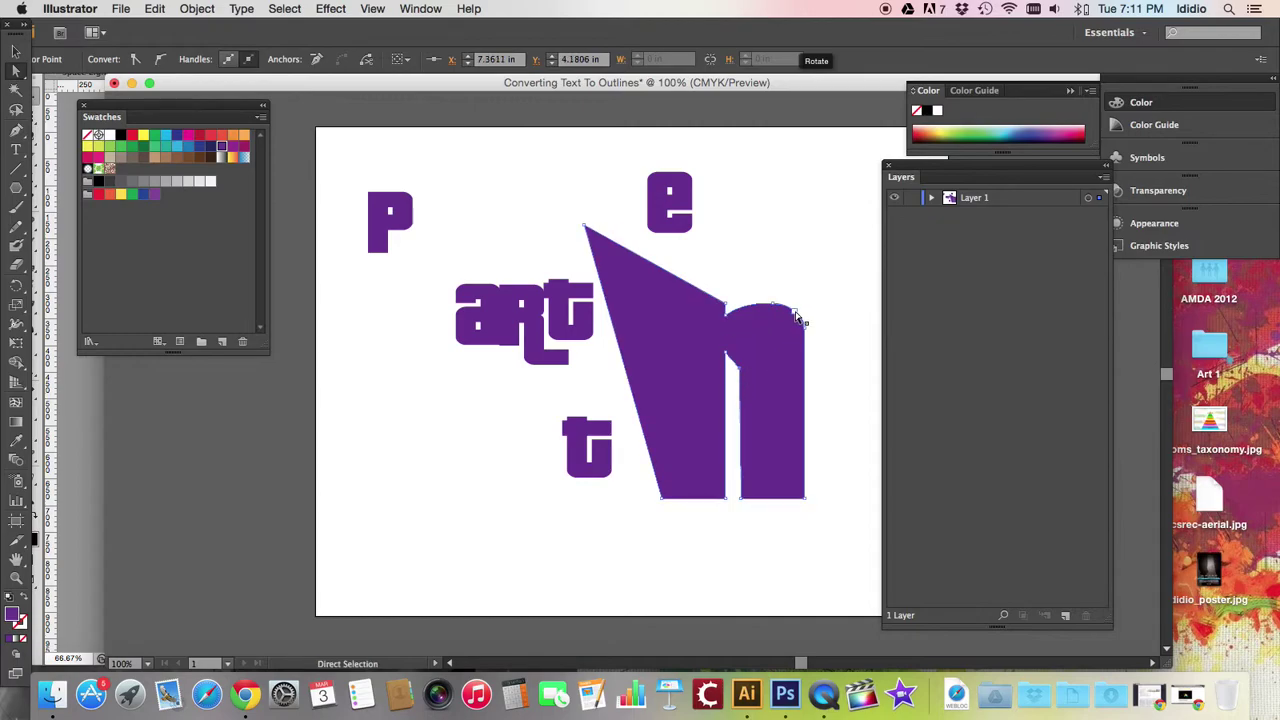
drag(797, 317, 806, 254)
key(v)
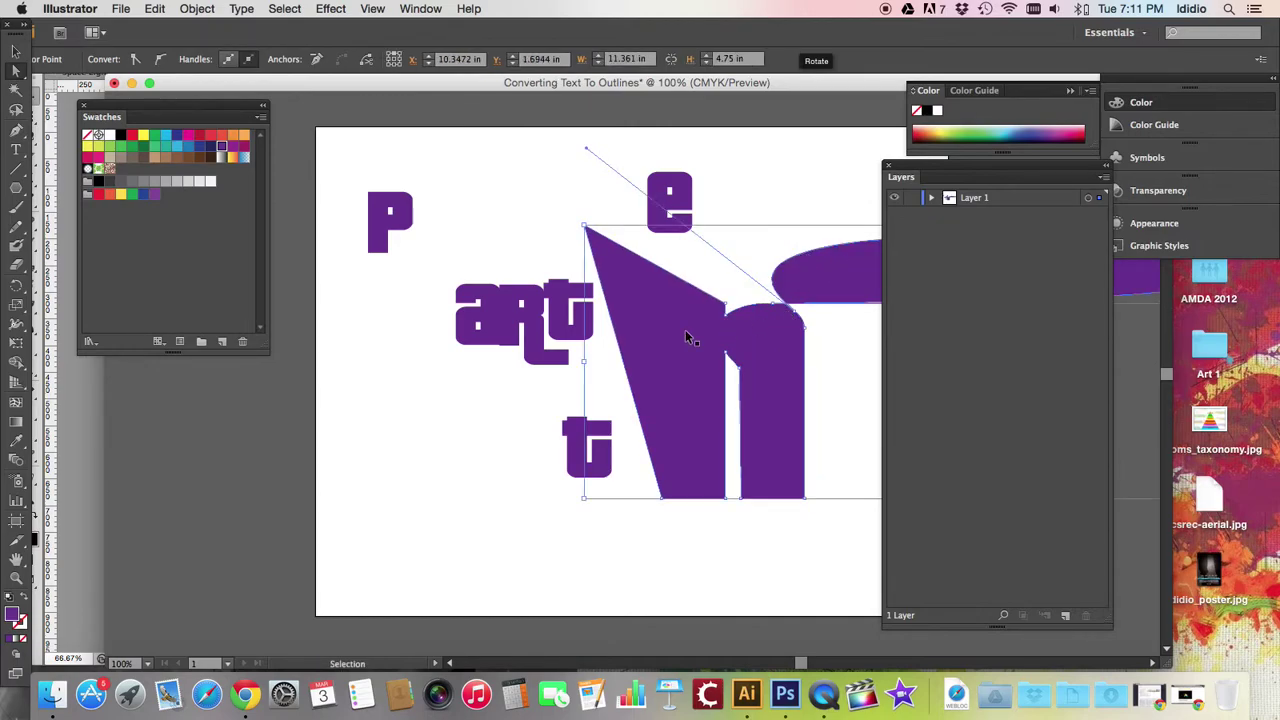
key(super+z)
key(super+z)
key(super+z)
key(super+z)
key(super+z)
key(super+z)
key(super+z)
key(super+z)
key(super+z)
key(super+z)
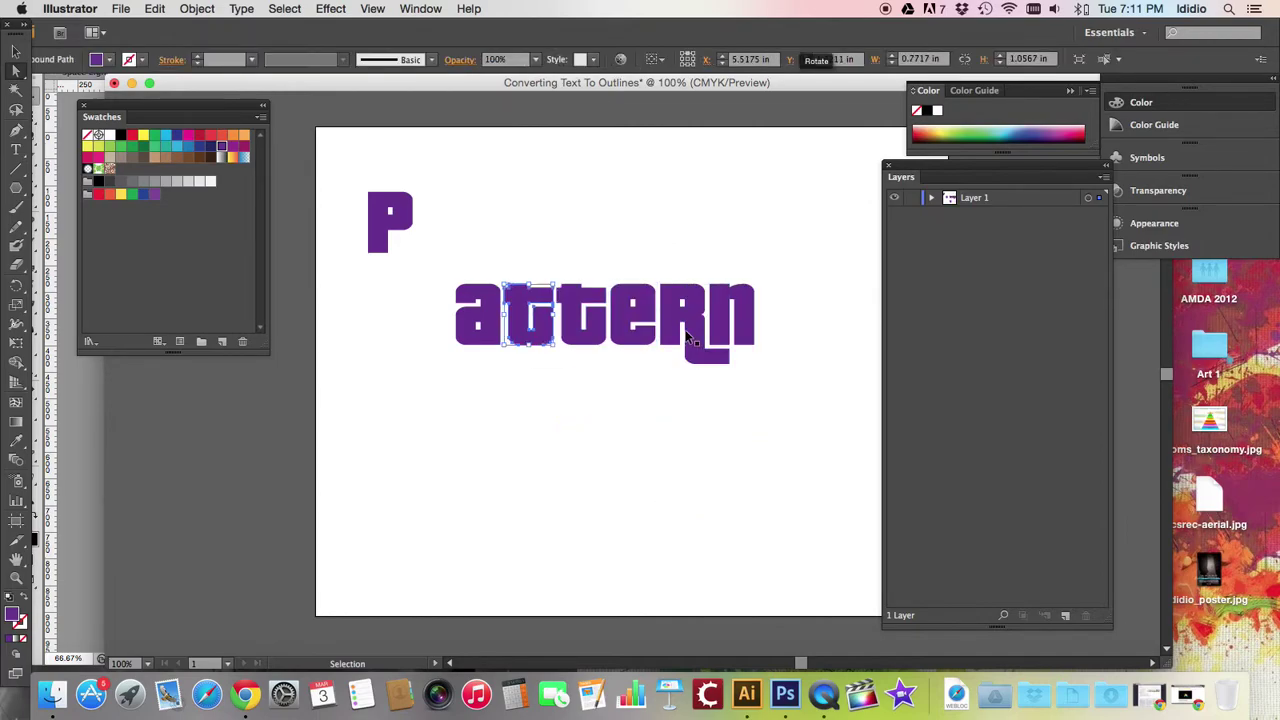
key(super+z)
key(a)
click(472, 522)
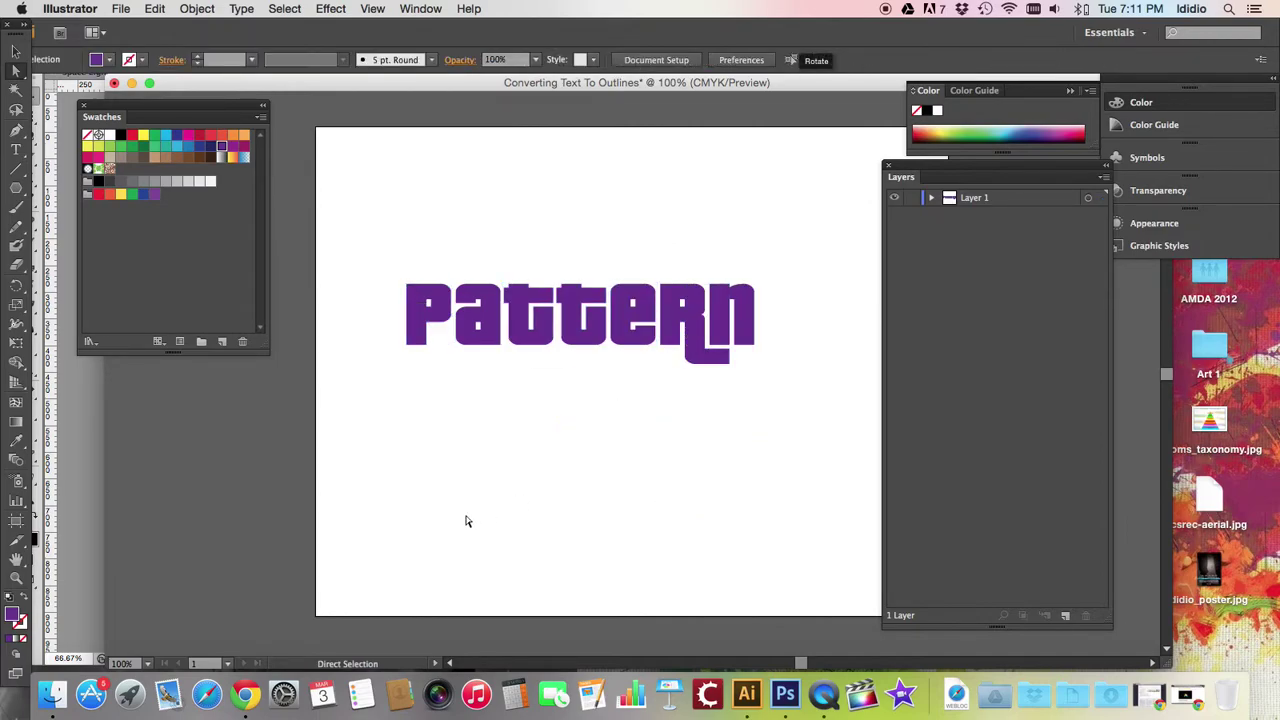
Start a stray text line above Pattern, then undo the sample letters
key(t)
click(507, 330)
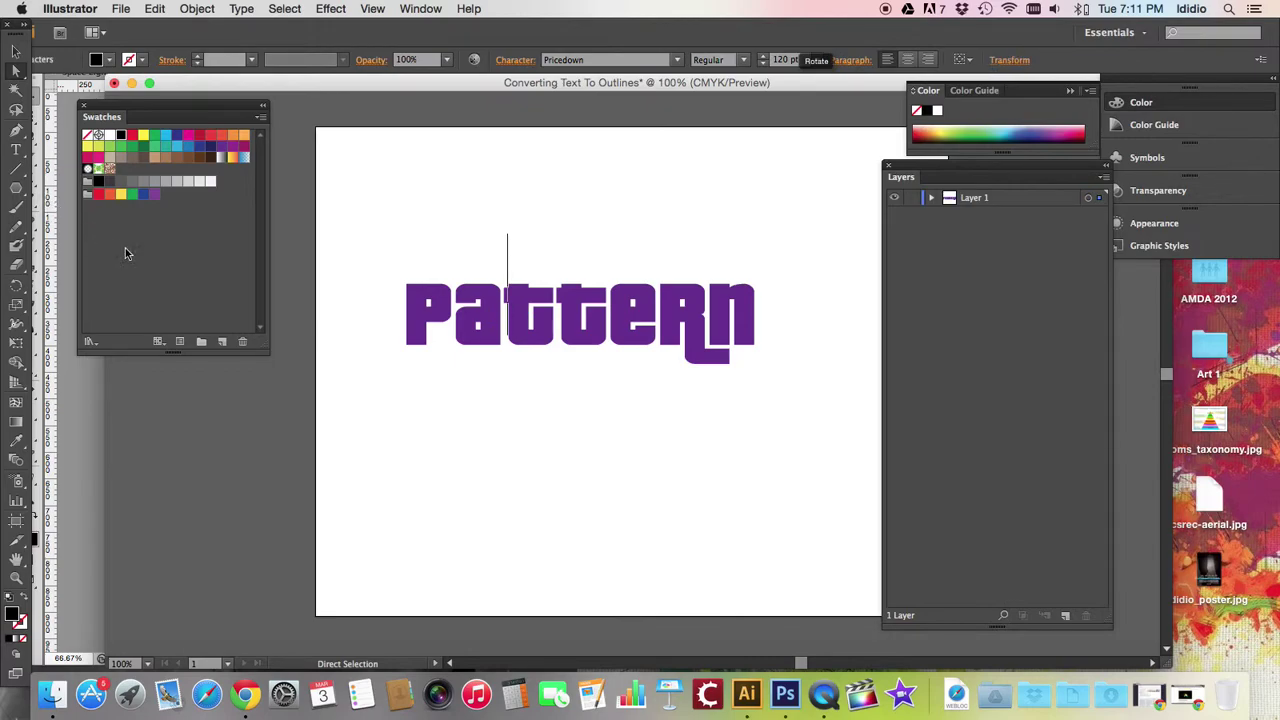
text(jhjhj)
key(super+z)
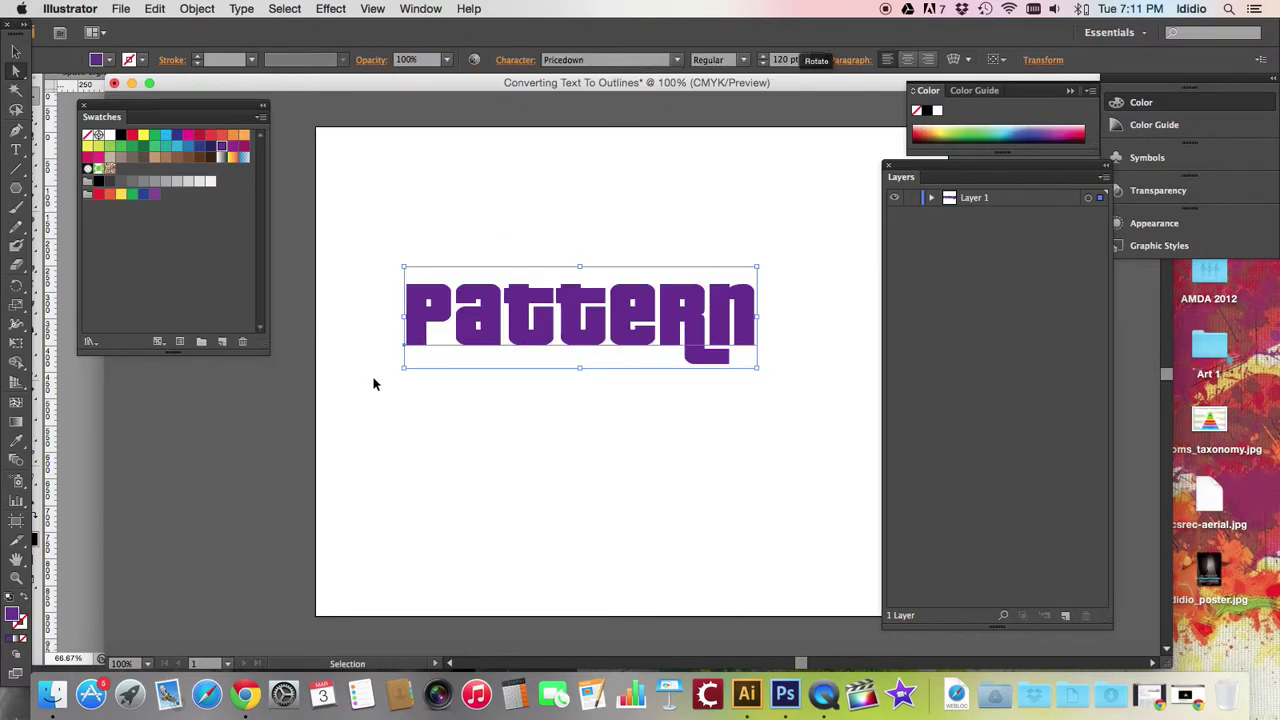
Duplicate the Pattern text and move the copy below the original
click(478, 417)
click(483, 350)
key(super+c)
key(super+v)
drag(516, 374, 519, 418)
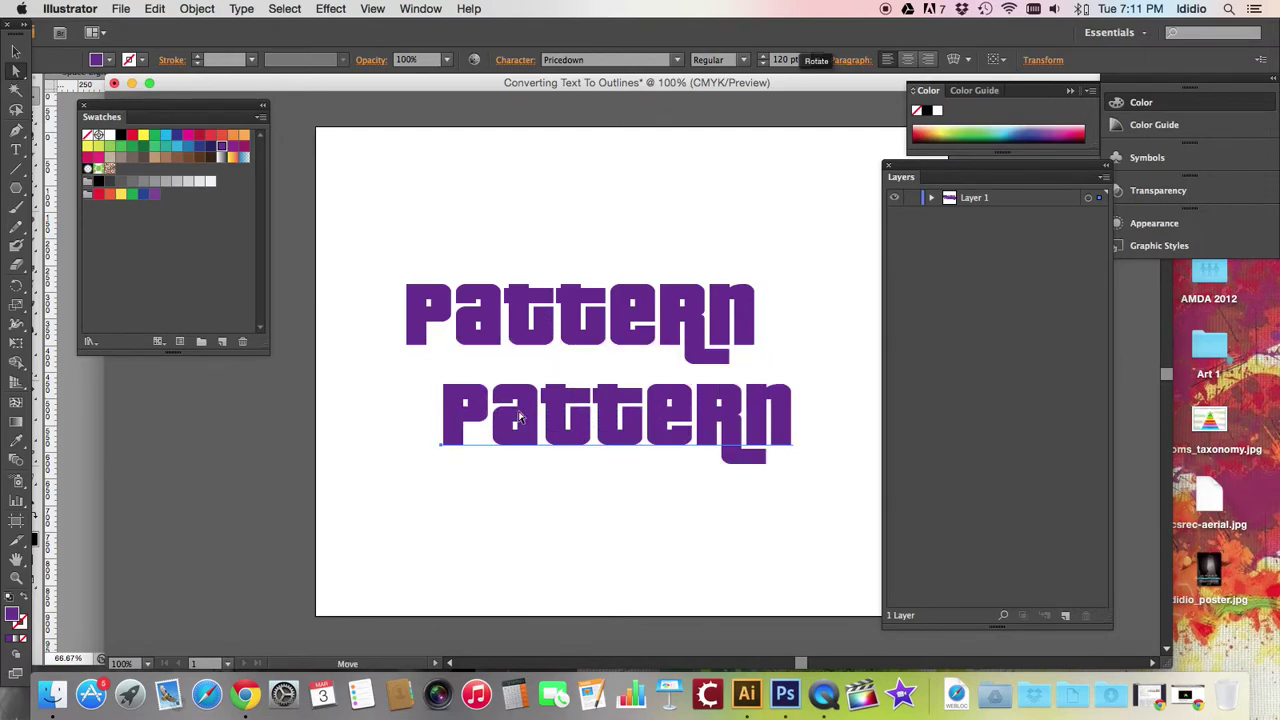
Replace the duplicate's text with 'Overlay'
double_click(535, 413)
key(super+a)
text(Onle)
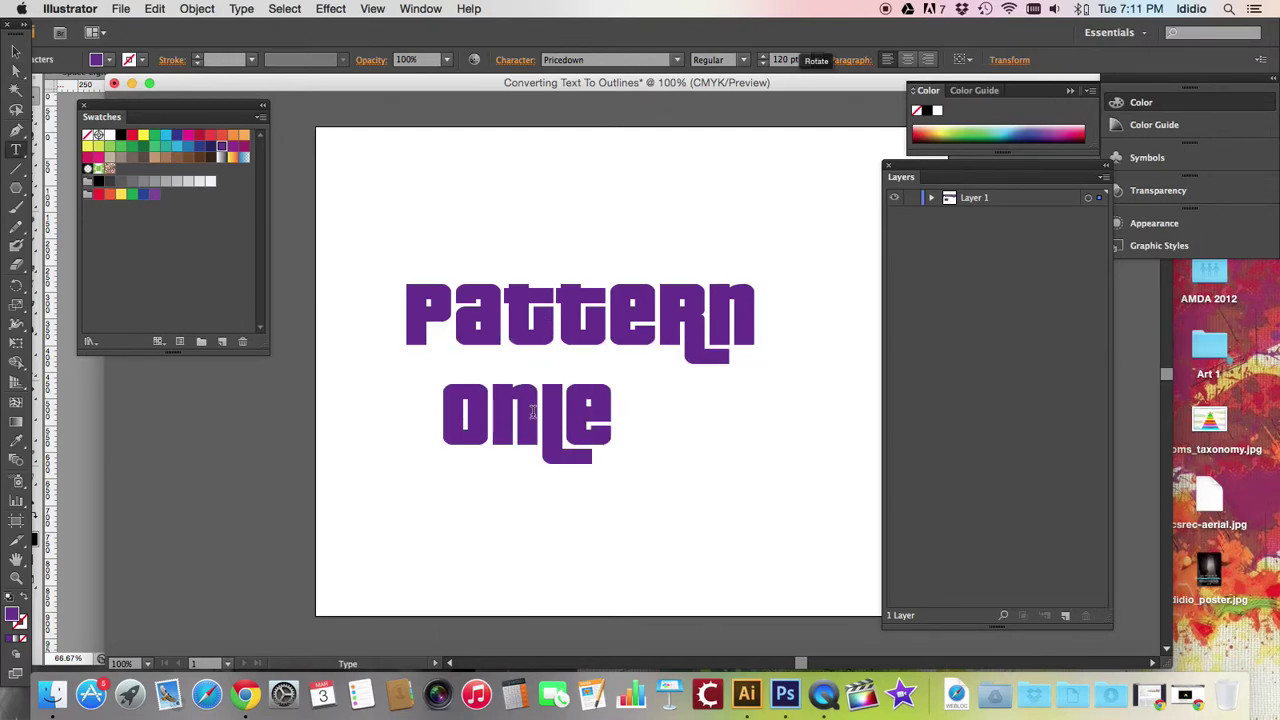
text(r)
key(BackSpace)
key(BackSpace)
key(BackSpace)
key(BackSpace)
text(verl)
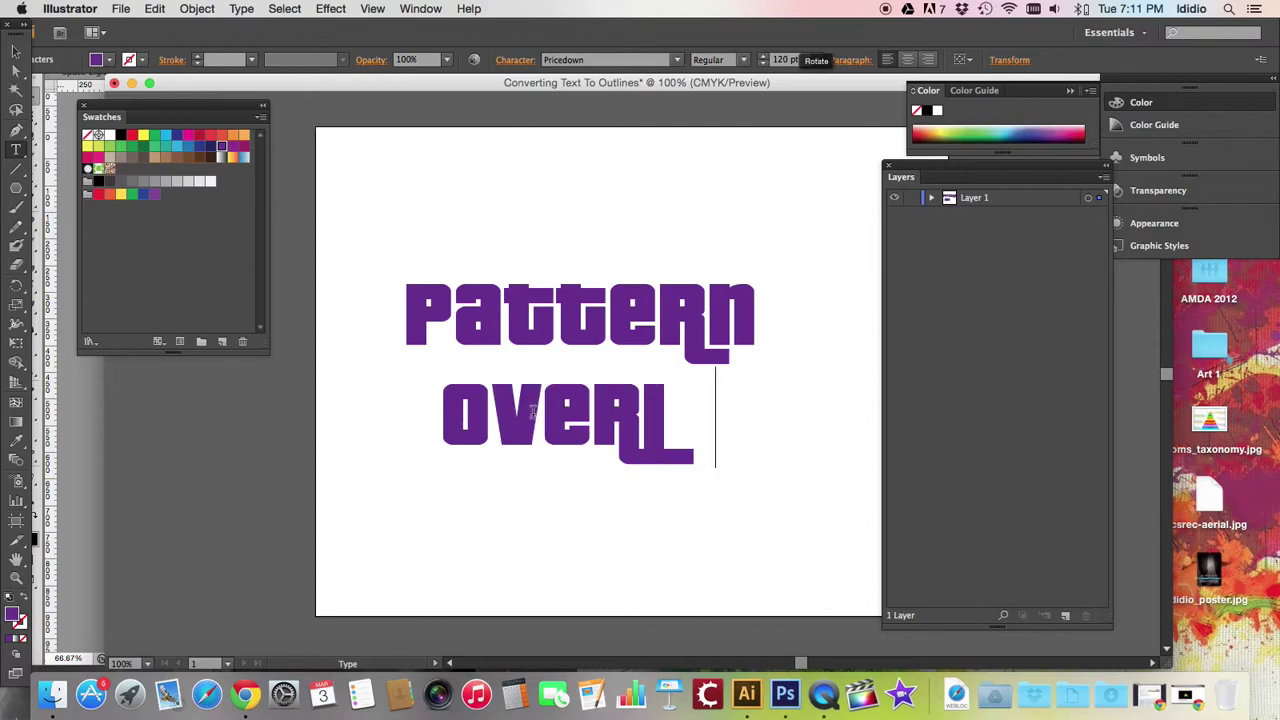
text(ay)
key(Escape)
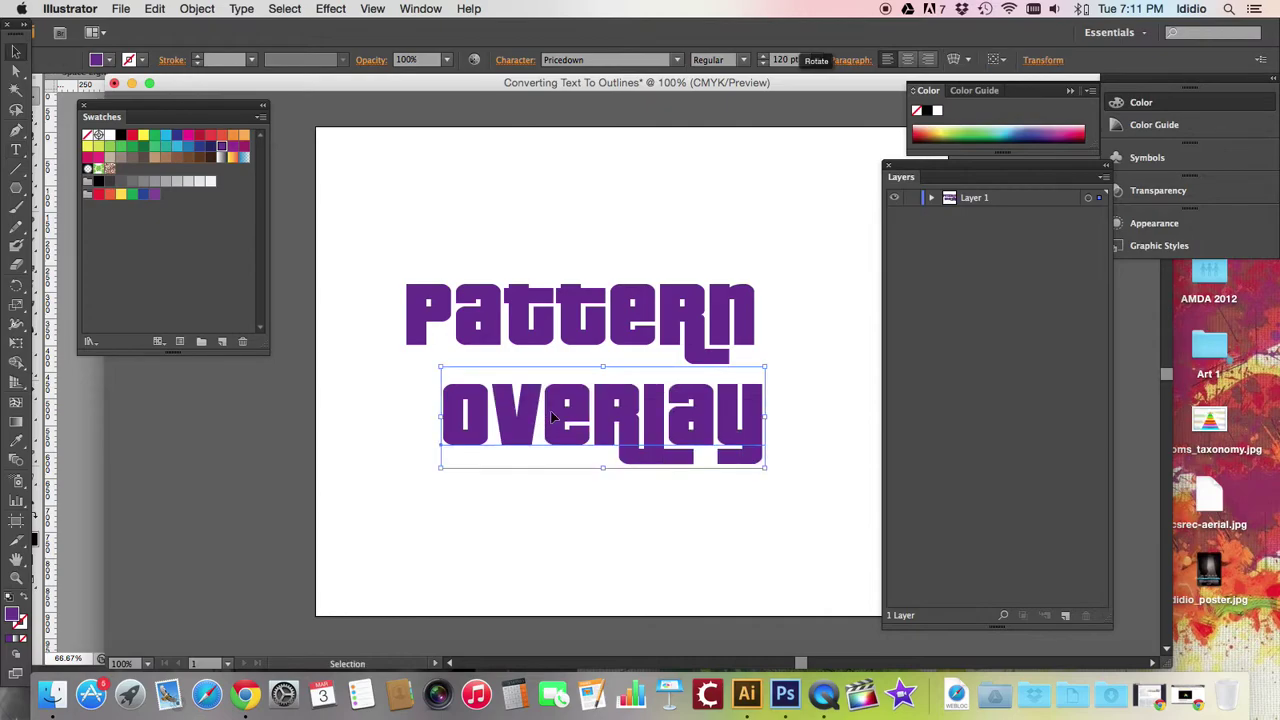
Move Overlay under Pattern's right end and shrink it to about 52.48 pt
drag(552, 418, 588, 408)
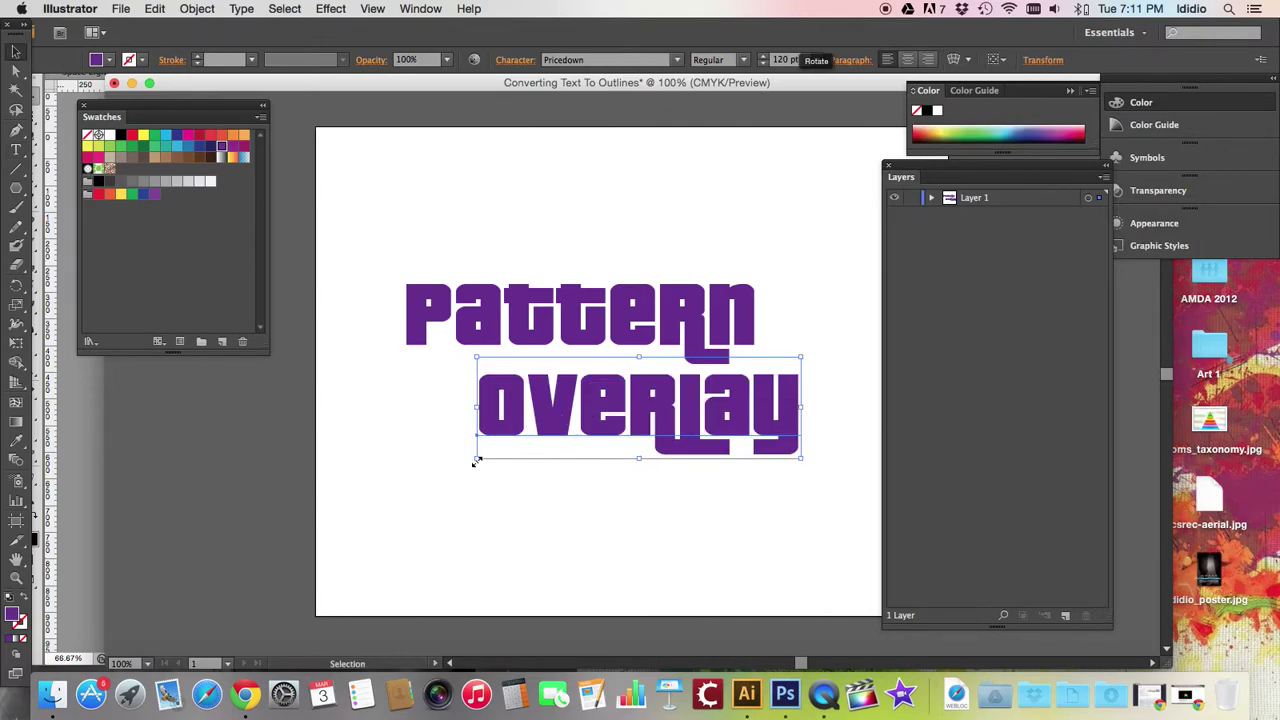
drag(476, 460, 658, 400)
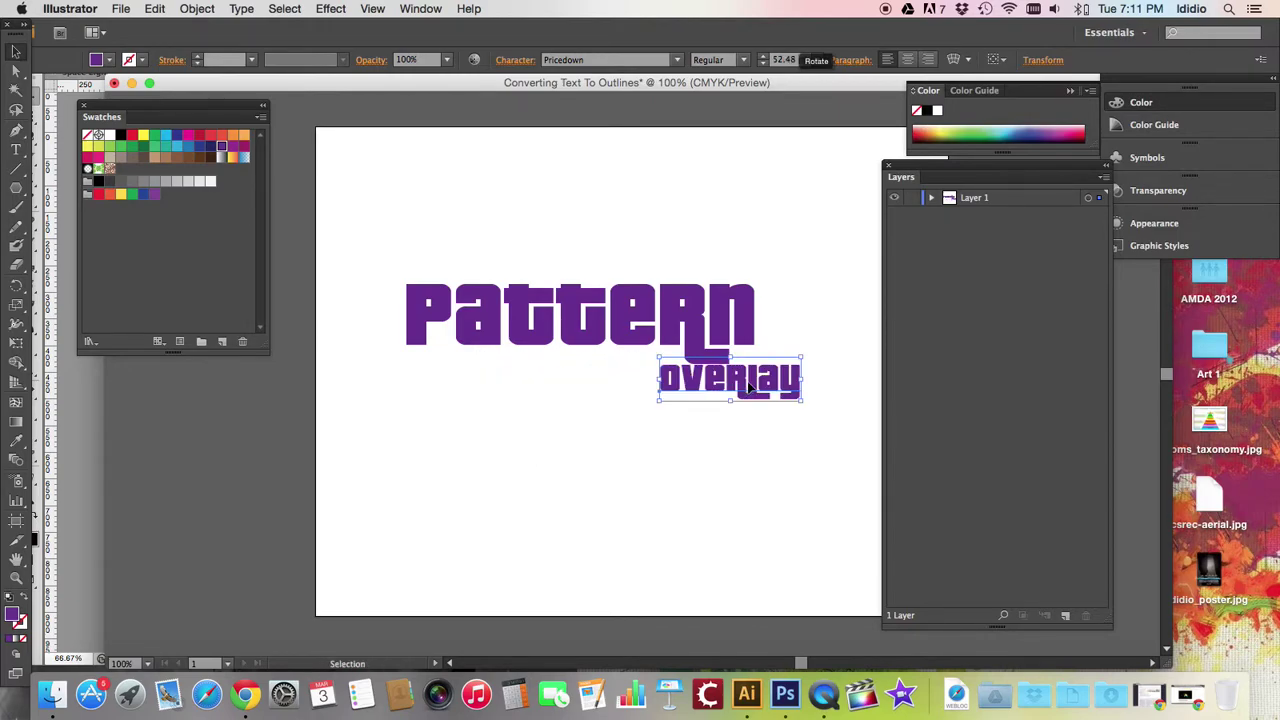
double_click(749, 387)
Fill the Overlay text red, then select both Pattern and Overlay
double_click(735, 384)
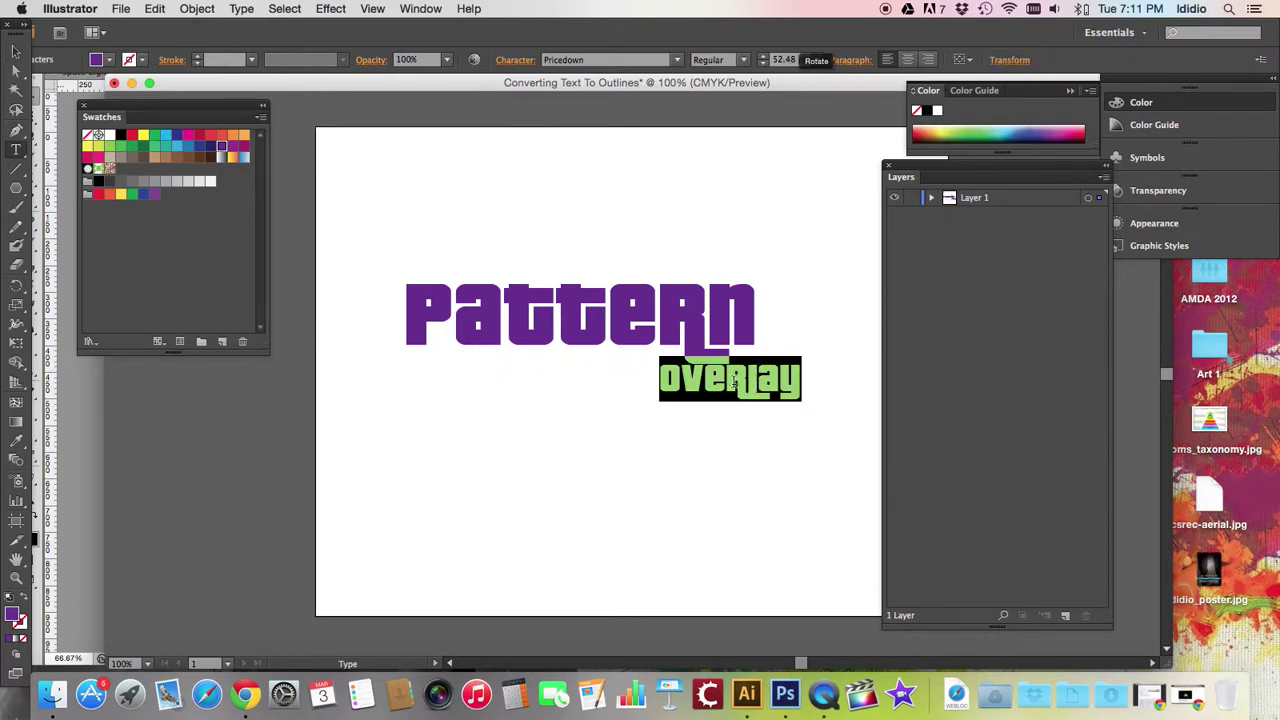
click(199, 135)
key(Escape)
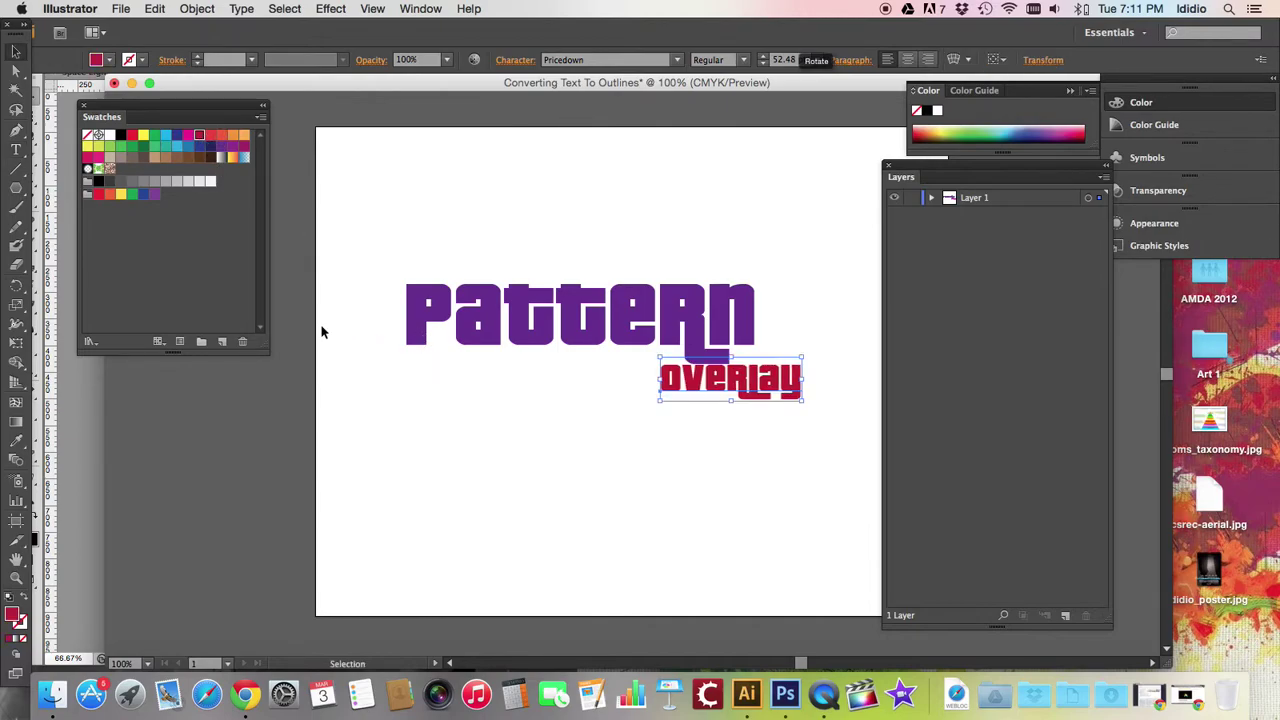
click(597, 517)
key(super+a)
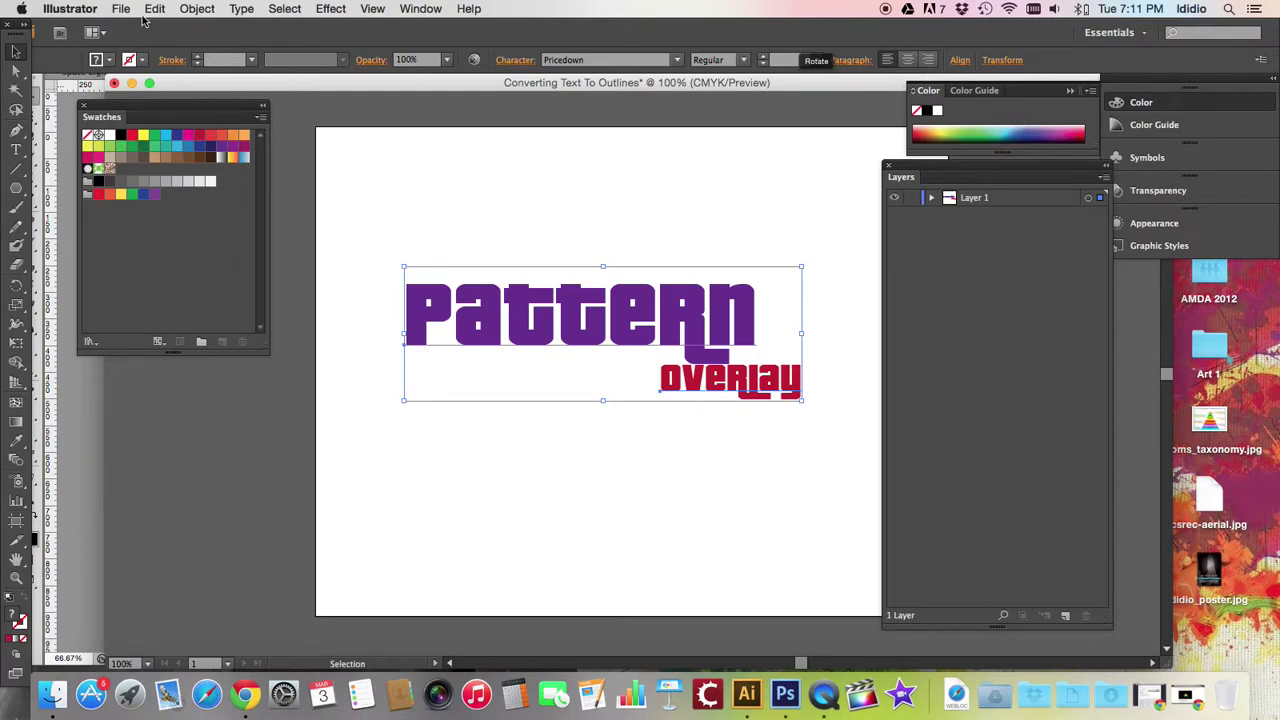
Convert both Pattern and Overlay to outlines via Type > Create Outlines, then deselect
click(197, 8)
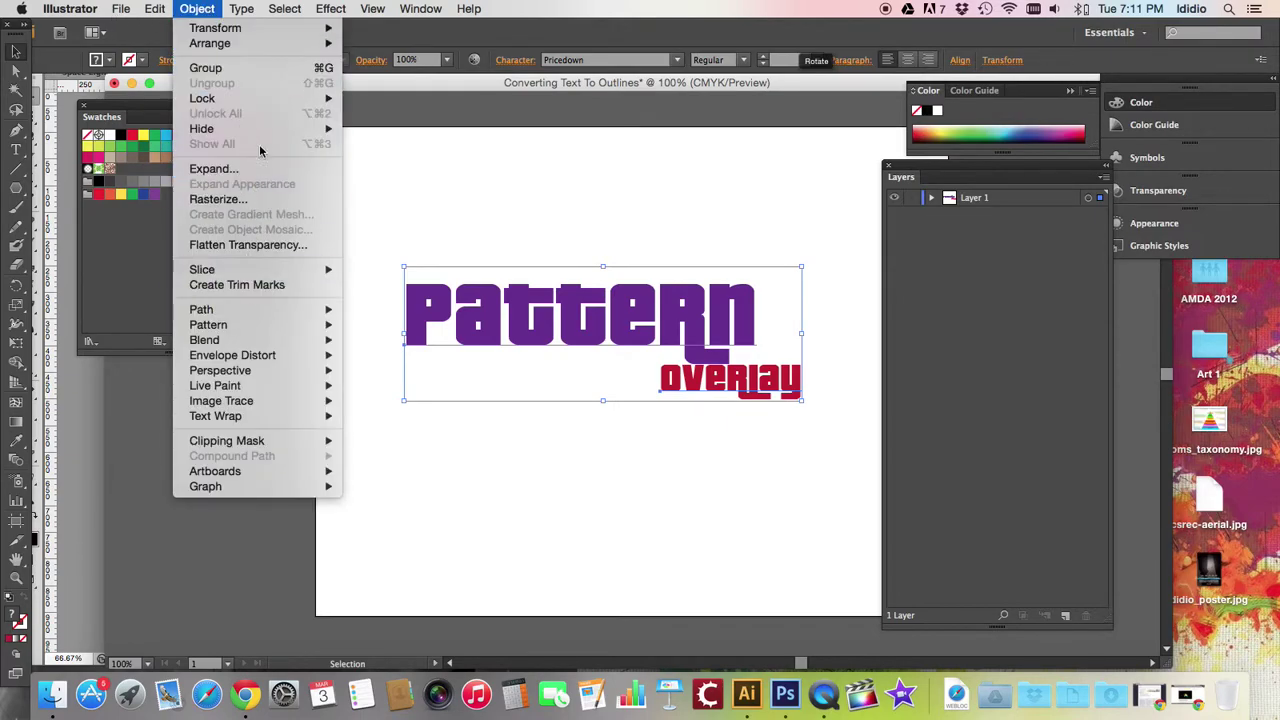
mouse_move(241, 8)
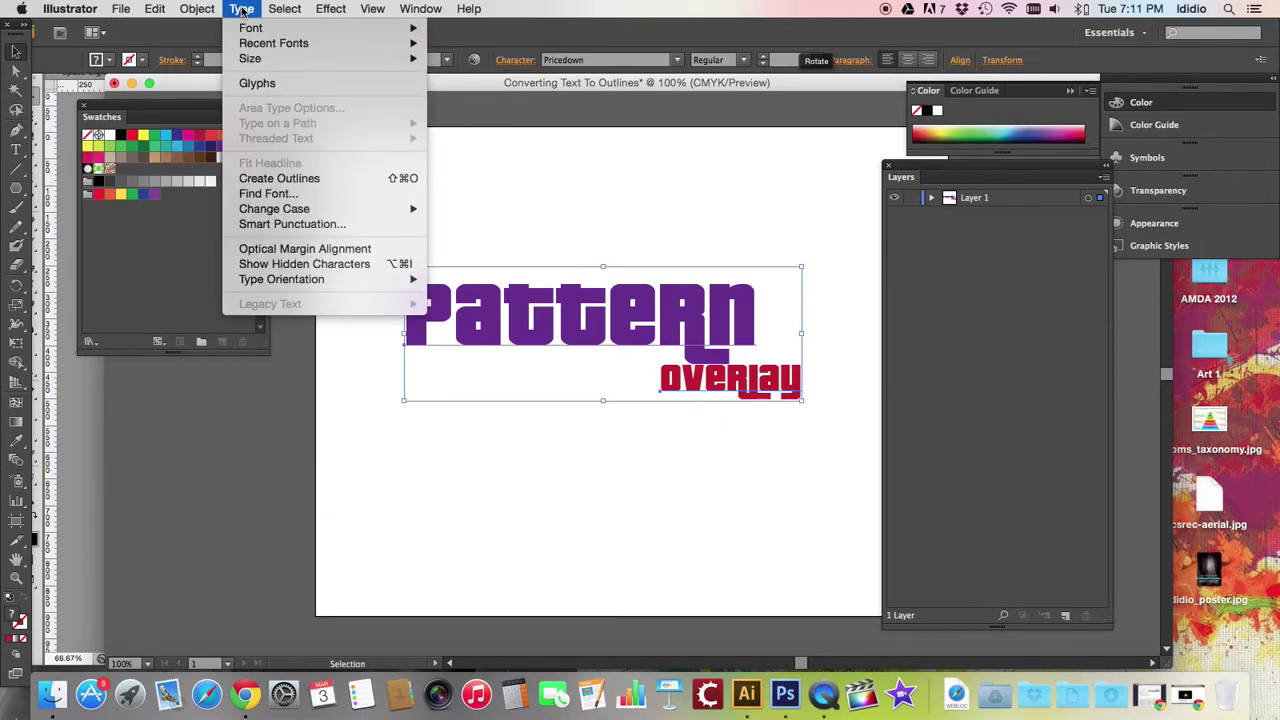
click(321, 180)
click(535, 478)
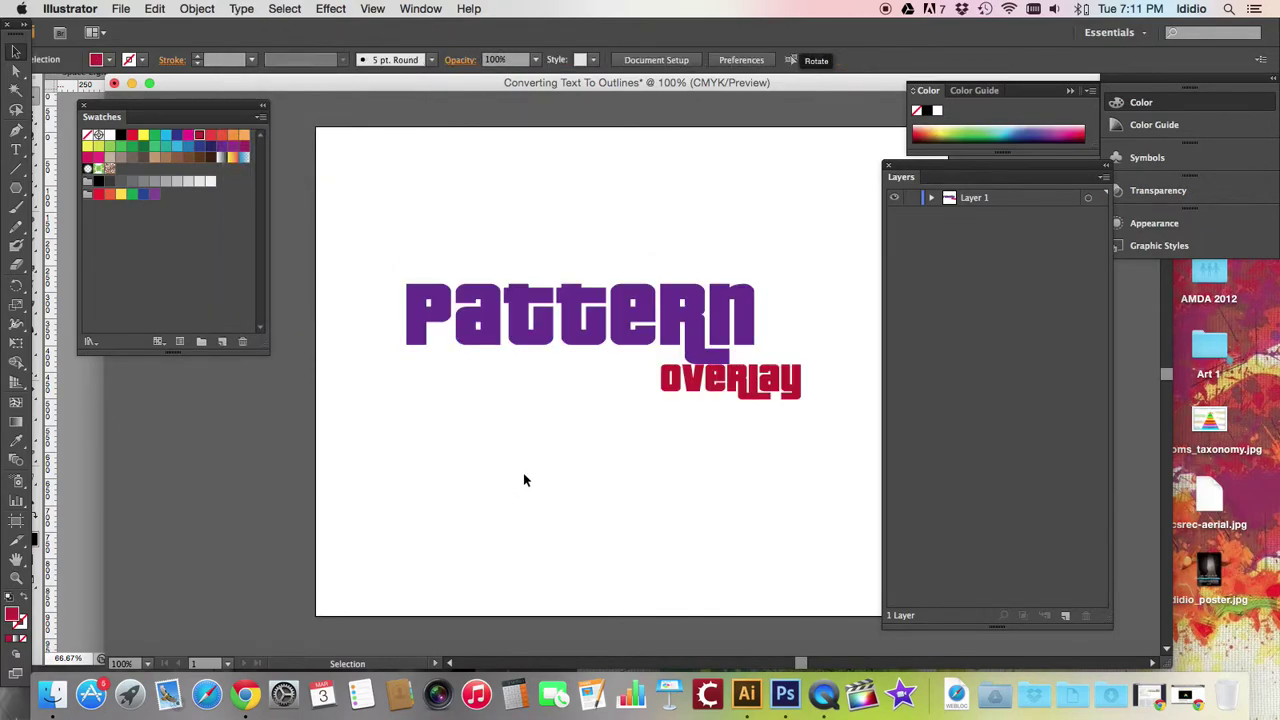